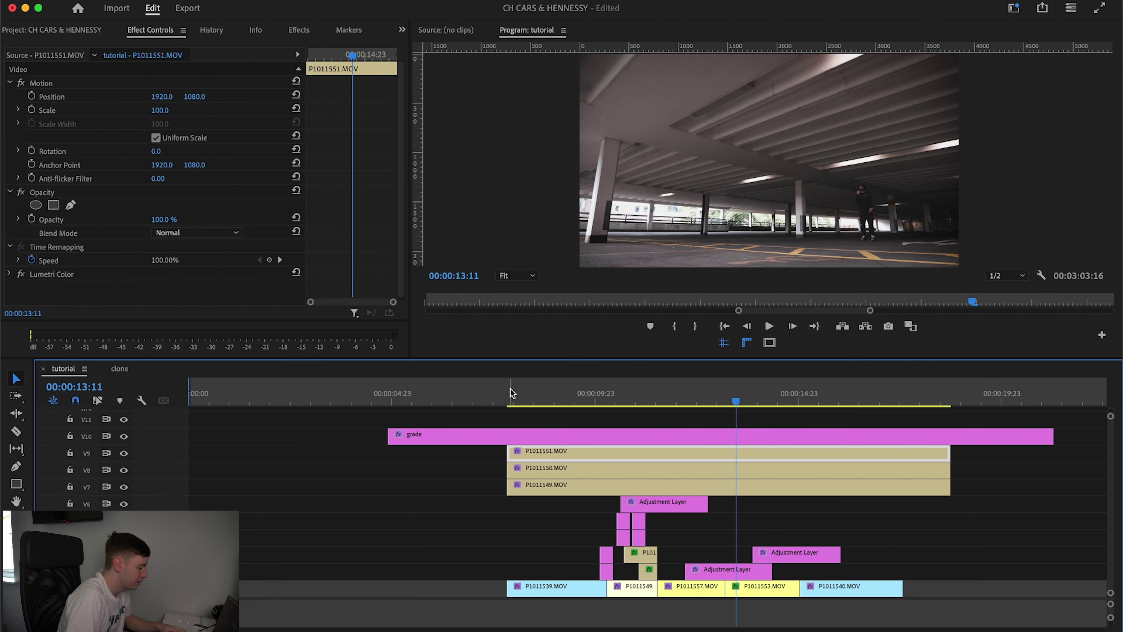
Step: Scrub near 13 seconds and disable P1011551 and P1011550 to preview each stacked shot
drag(511, 389, 529, 405)
key(=)
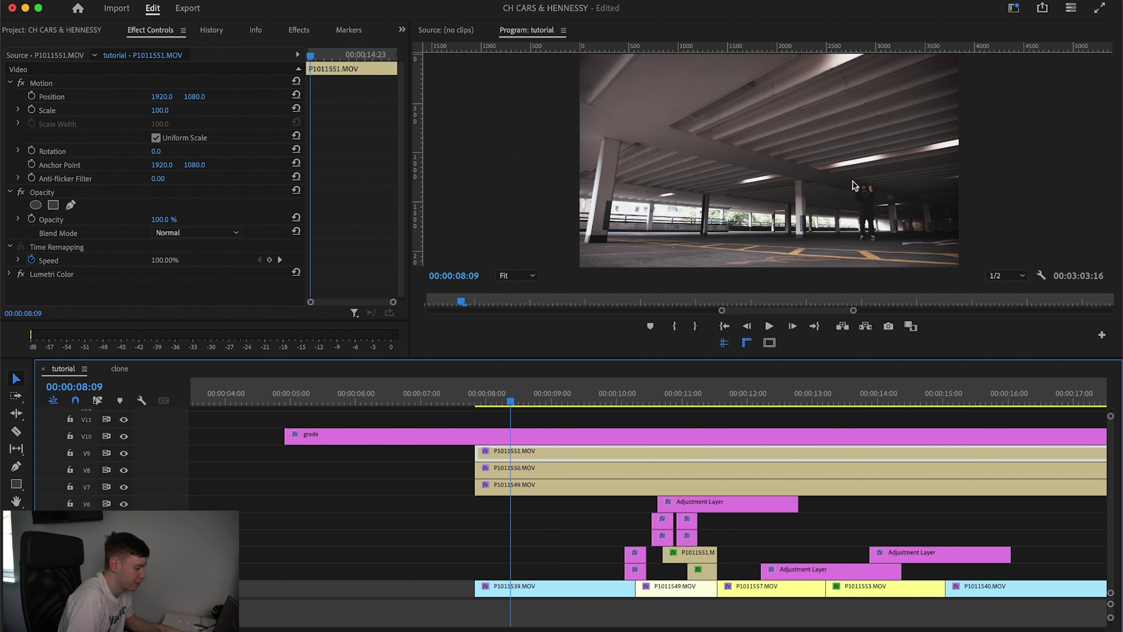
key(shift+e)
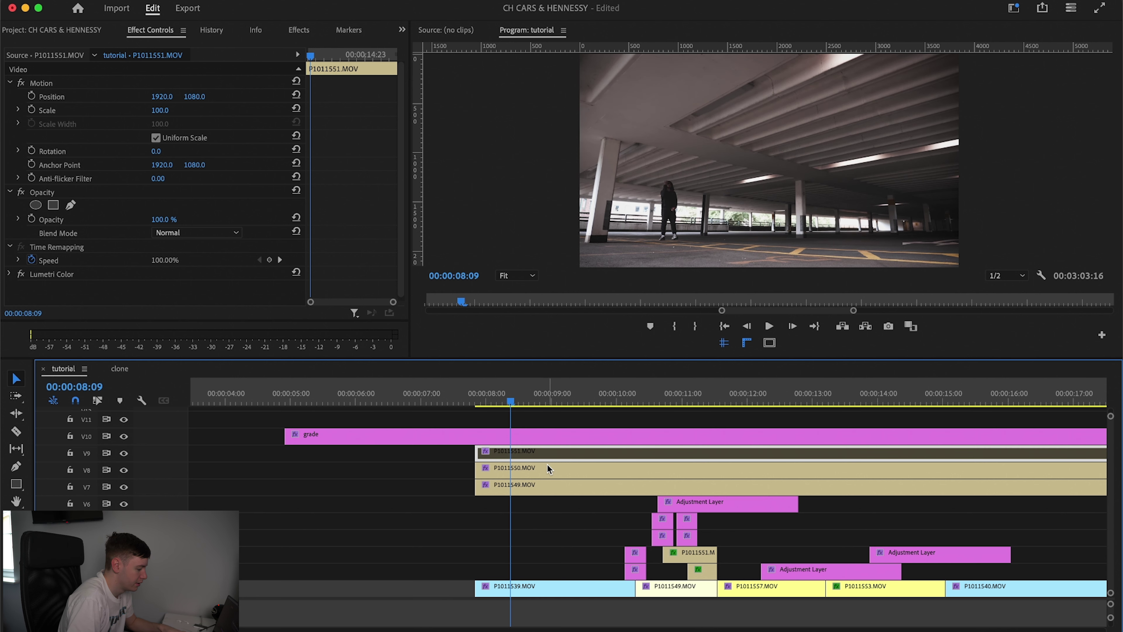
click(547, 466)
key(shift+e)
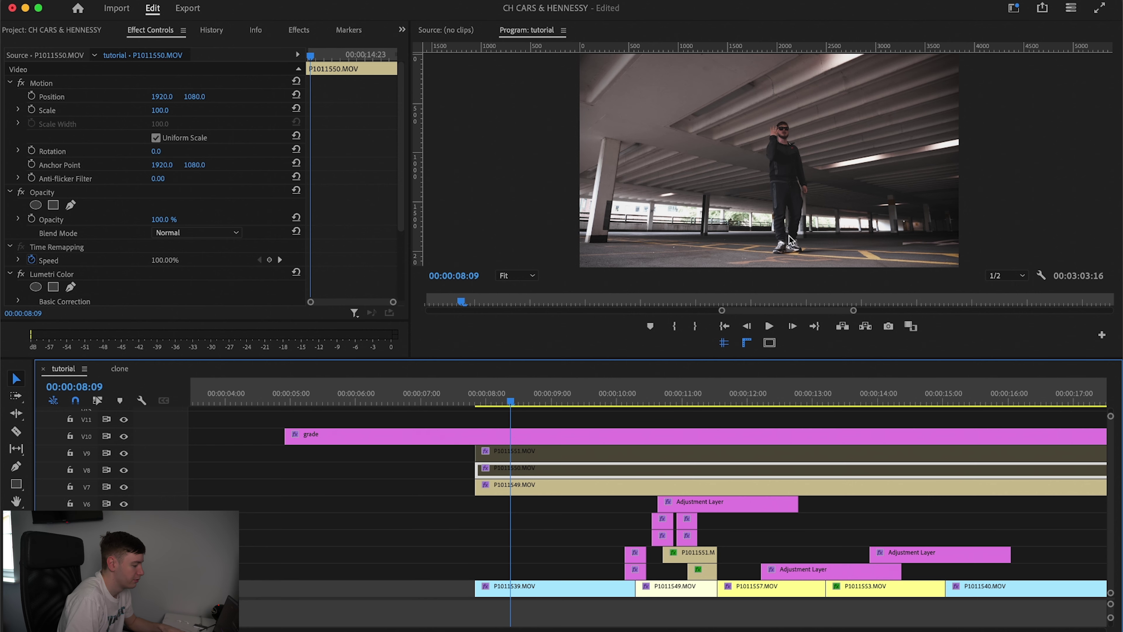
Step: Re-enable the P1011551 clip on V9 and start a freehand mask on it
click(582, 490)
scroll(582, 490, up, 2)
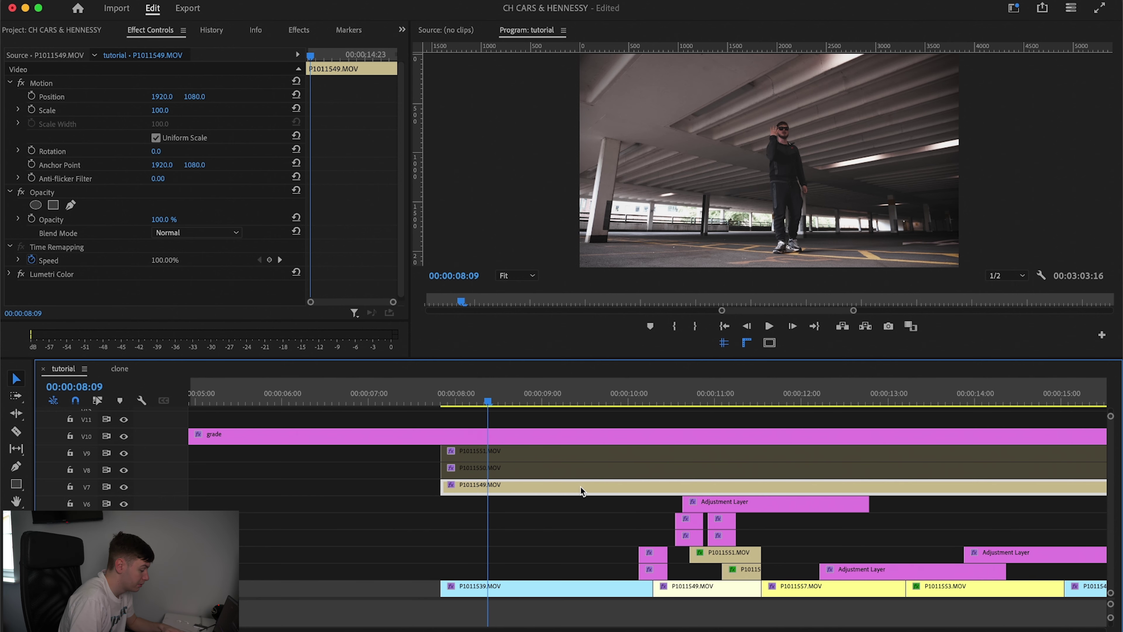
click(526, 453)
key(shift+e)
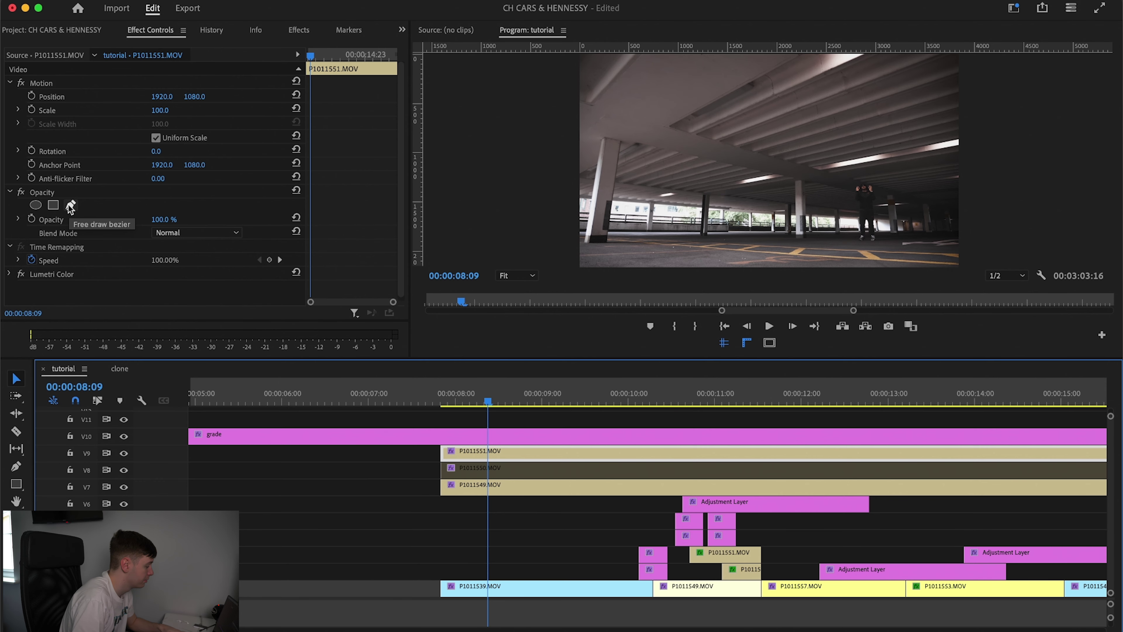
click(70, 206)
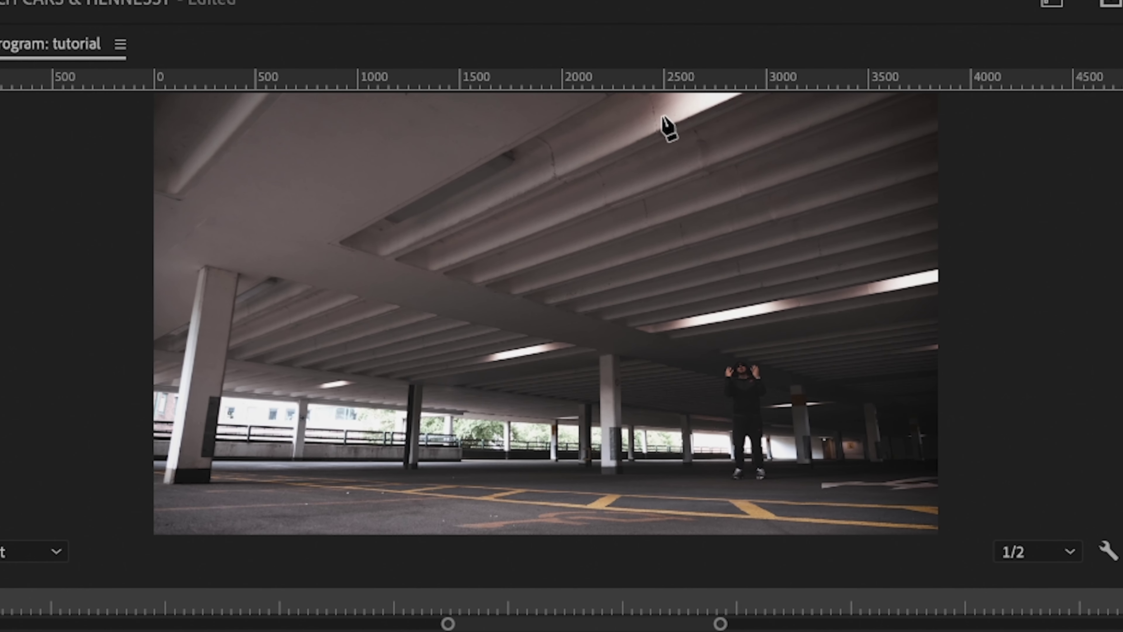
Step: Draw a closed freehand mask around the right-hand figure, then select P1011550 on V8
click(685, 203)
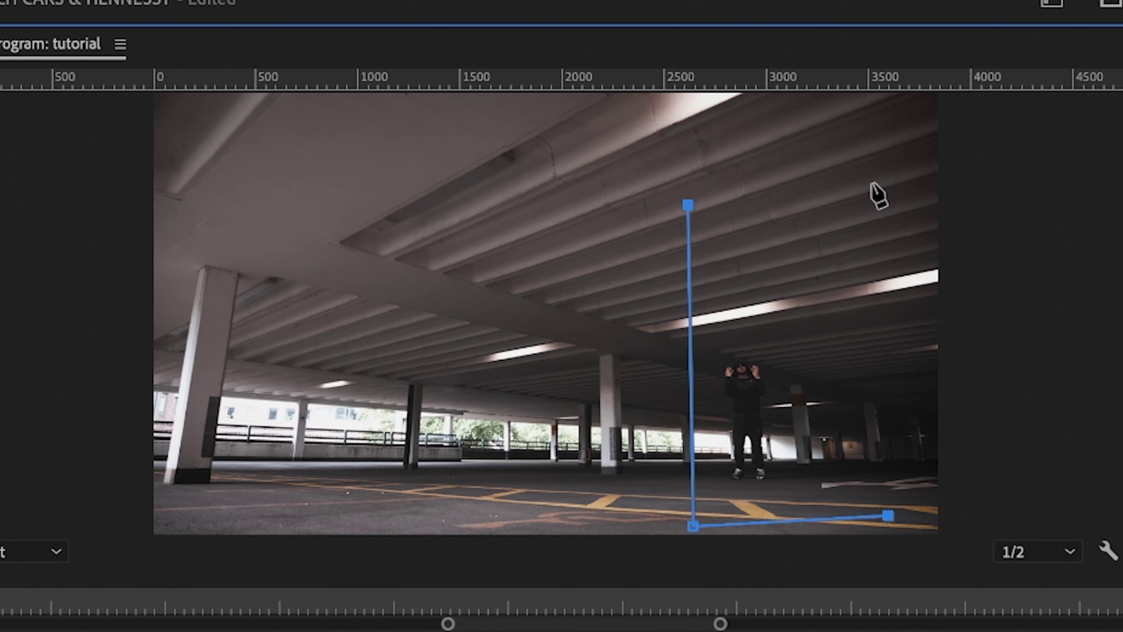
click(688, 204)
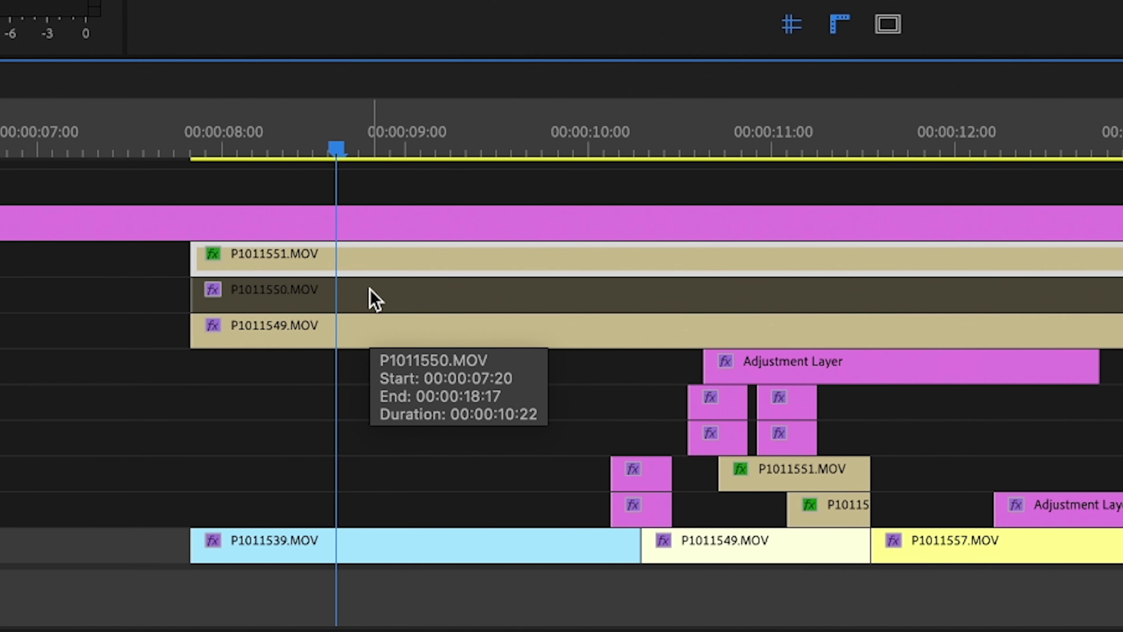
click(372, 299)
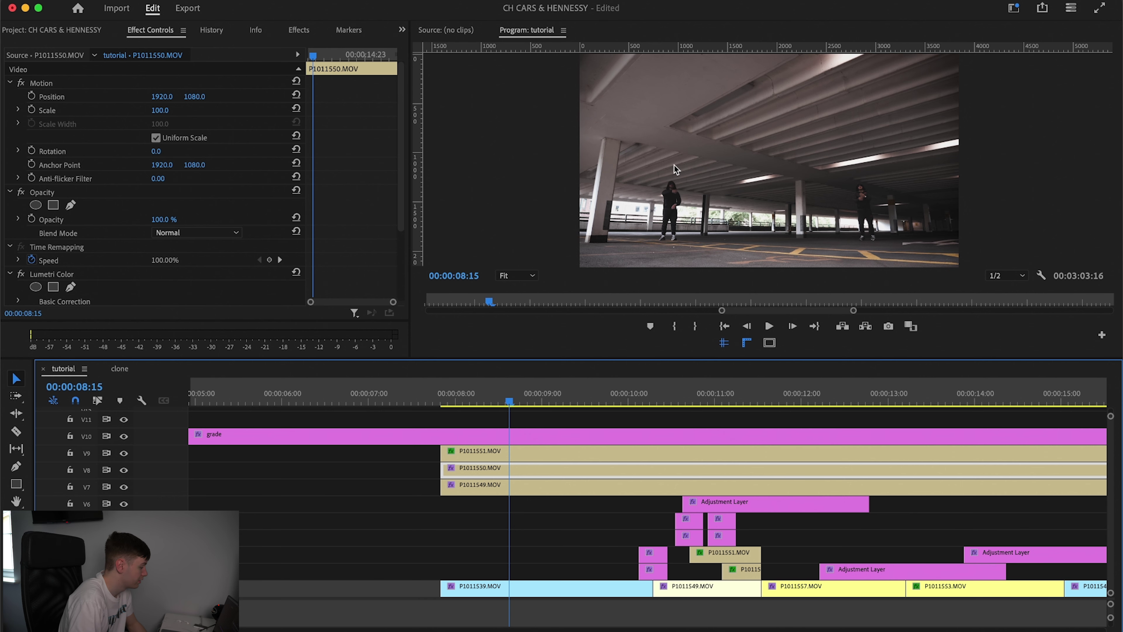
Step: Draw a closed Opacity mask around the left figure on P1011550, with Feather 92 and Expansion 26
scroll(117, 250, down, 4)
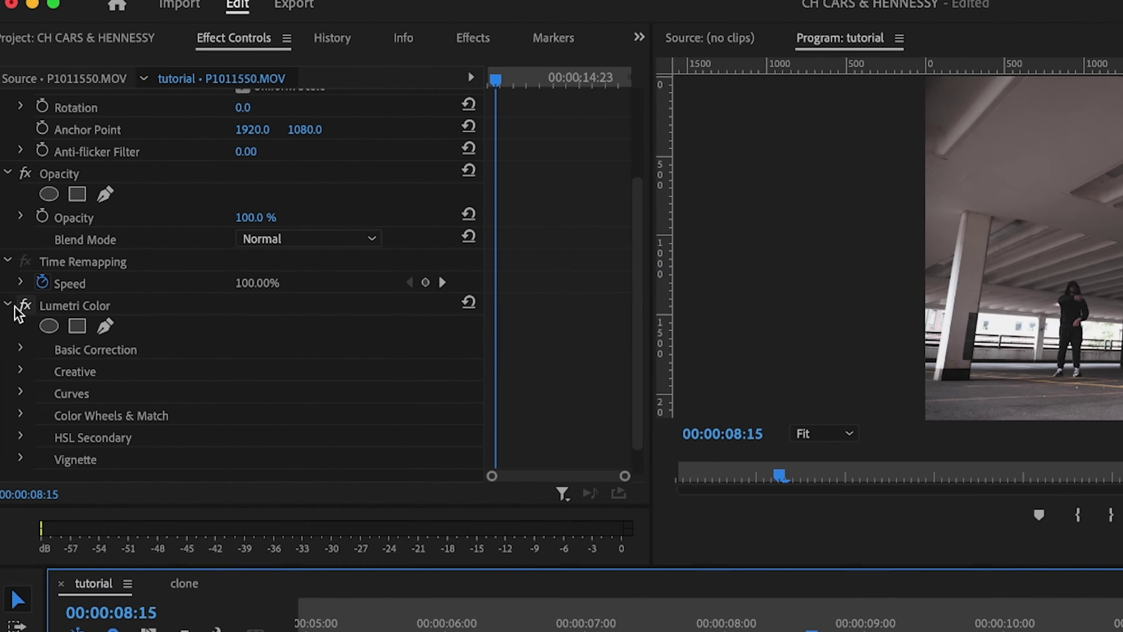
click(10, 198)
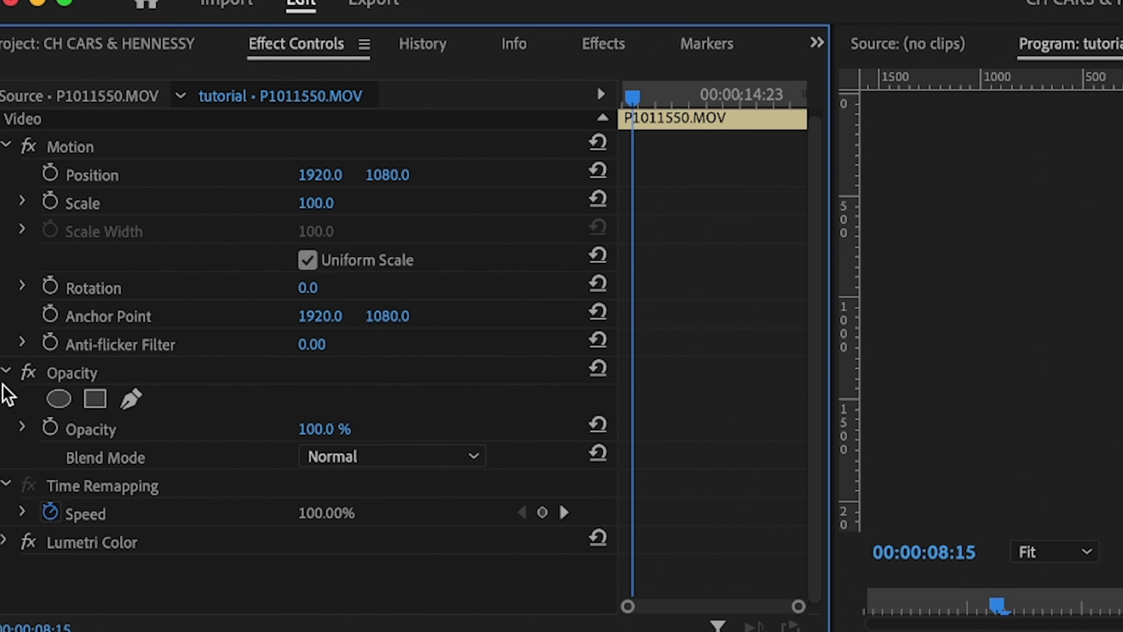
click(131, 399)
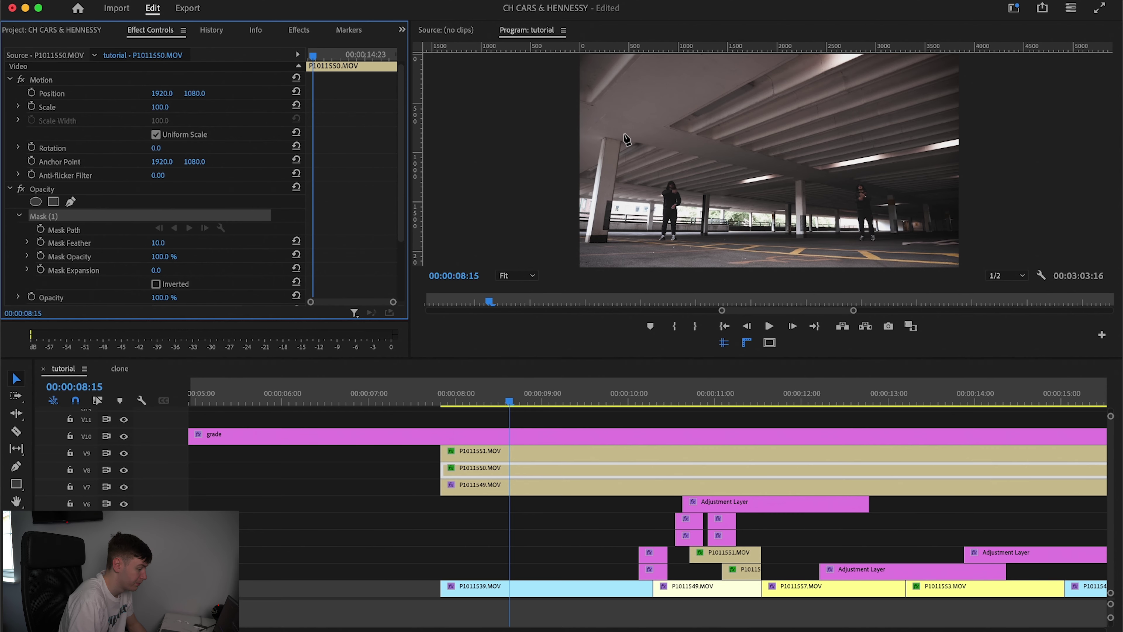
click(624, 132)
click(622, 254)
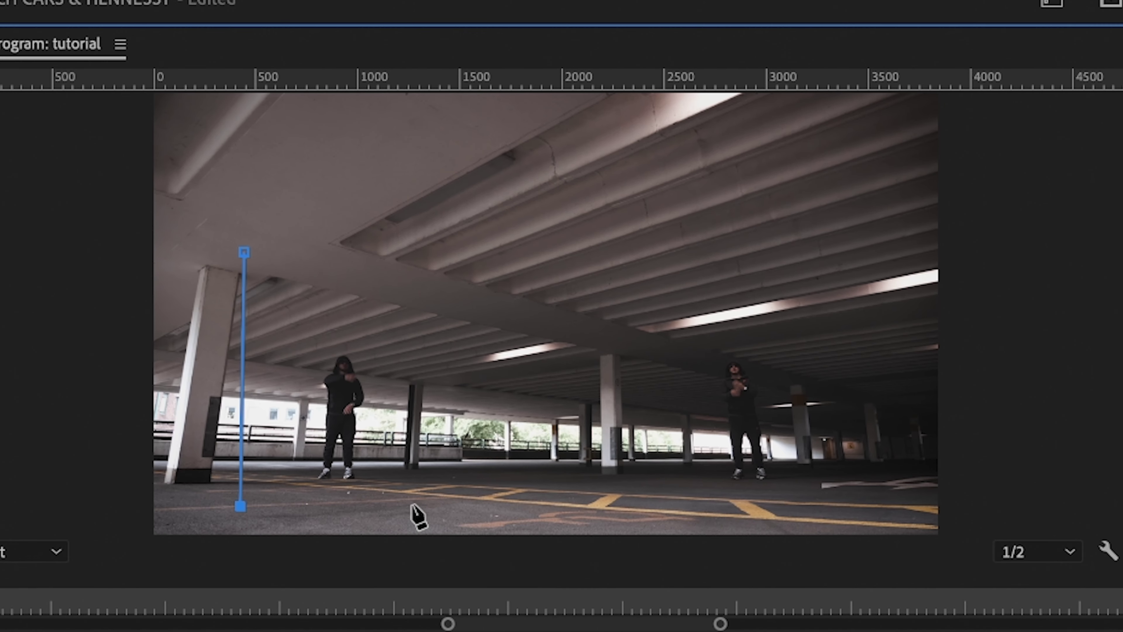
click(243, 249)
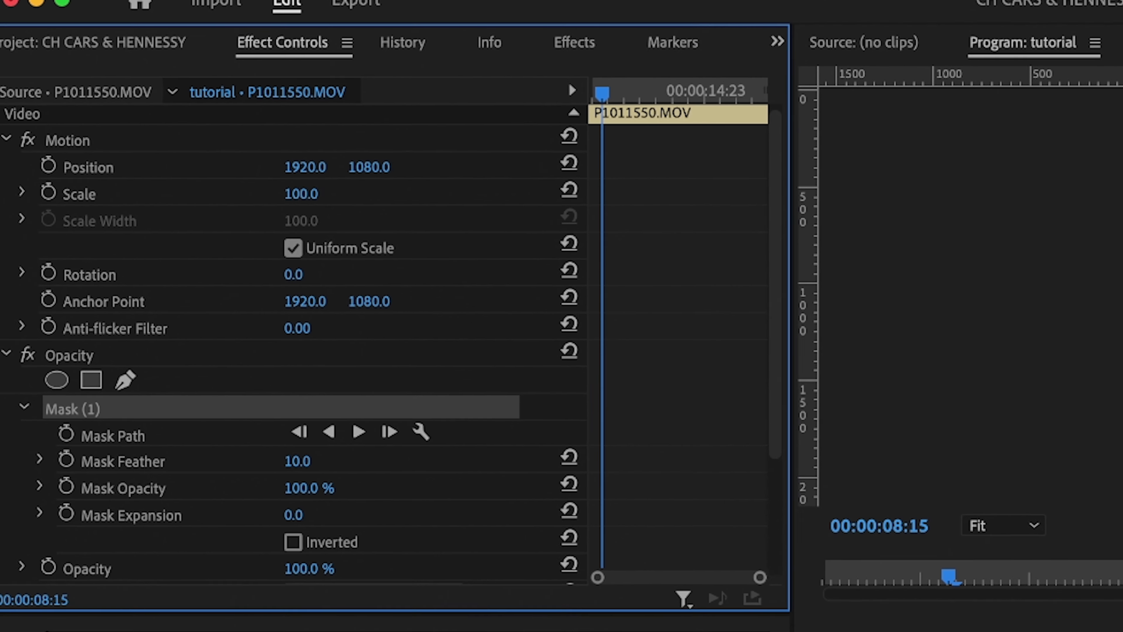
drag(312, 483, 341, 483)
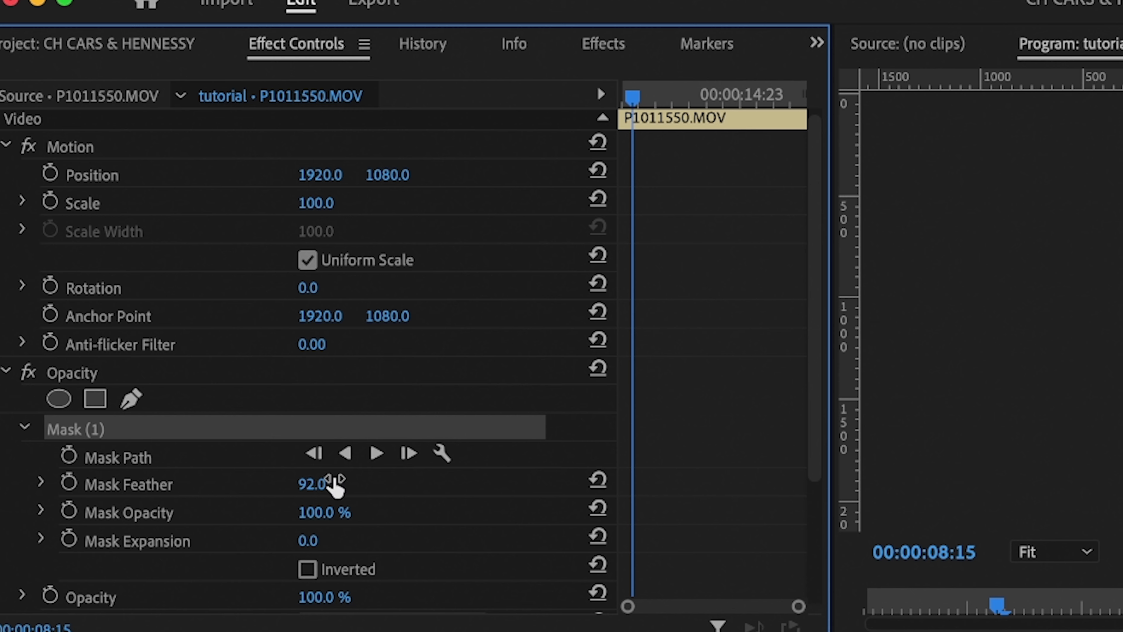
drag(305, 541, 318, 541)
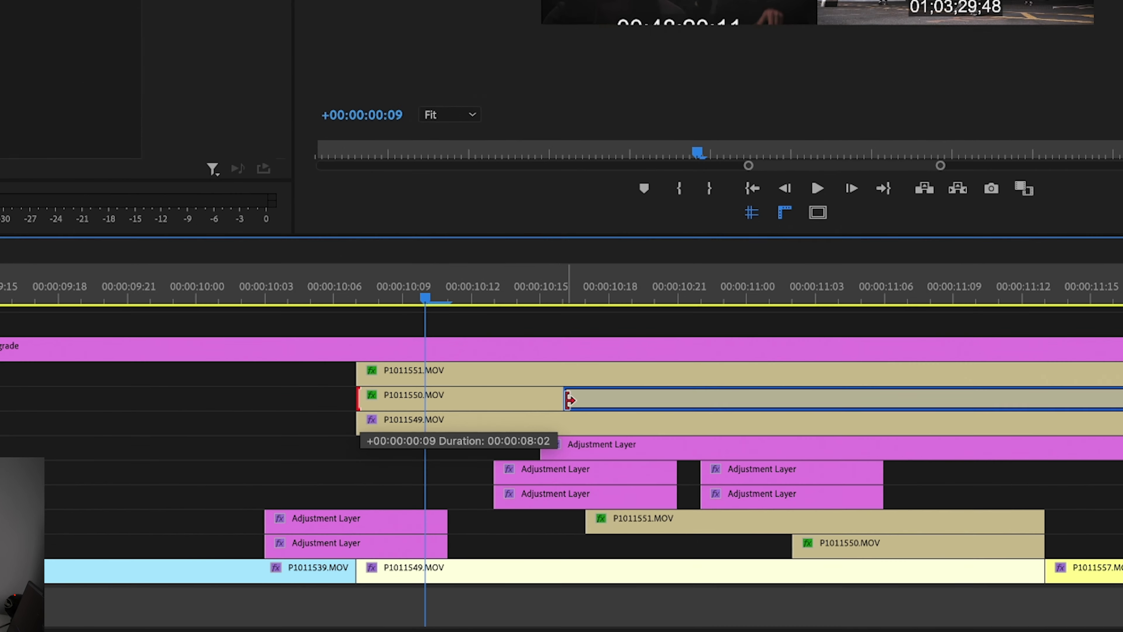
Step: Trim P1011550's in-point on V8 about 9 frames later
drag(569, 399, 585, 400)
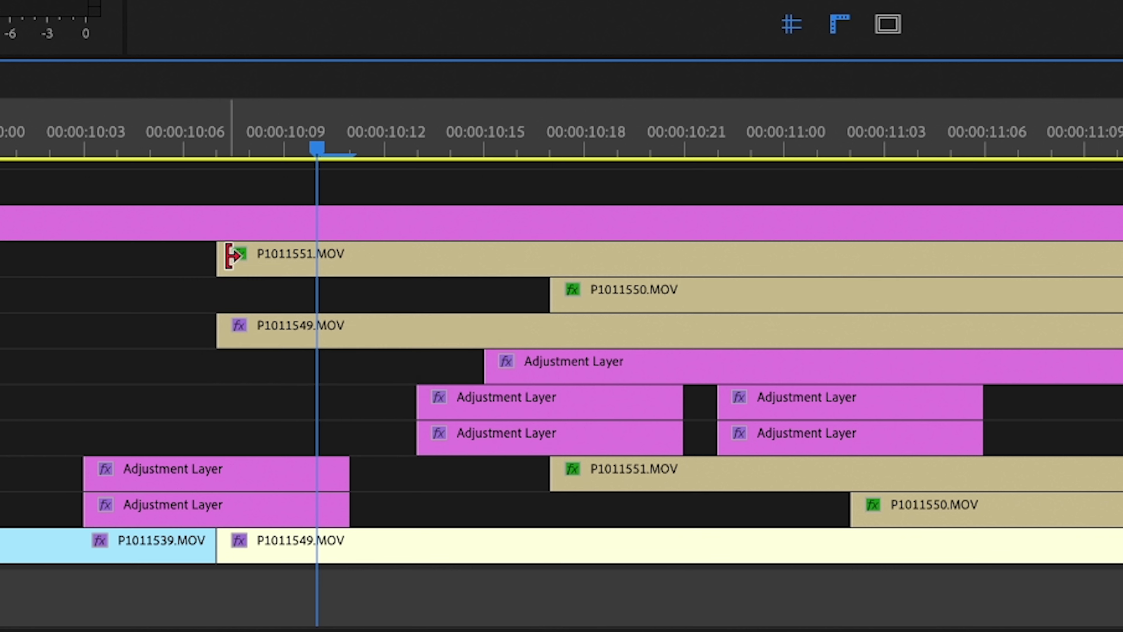
Step: Trim P1011551's head to about 00:00:11:03, then scrub from 10:11 to preview the staggered entrances
drag(229, 256, 850, 281)
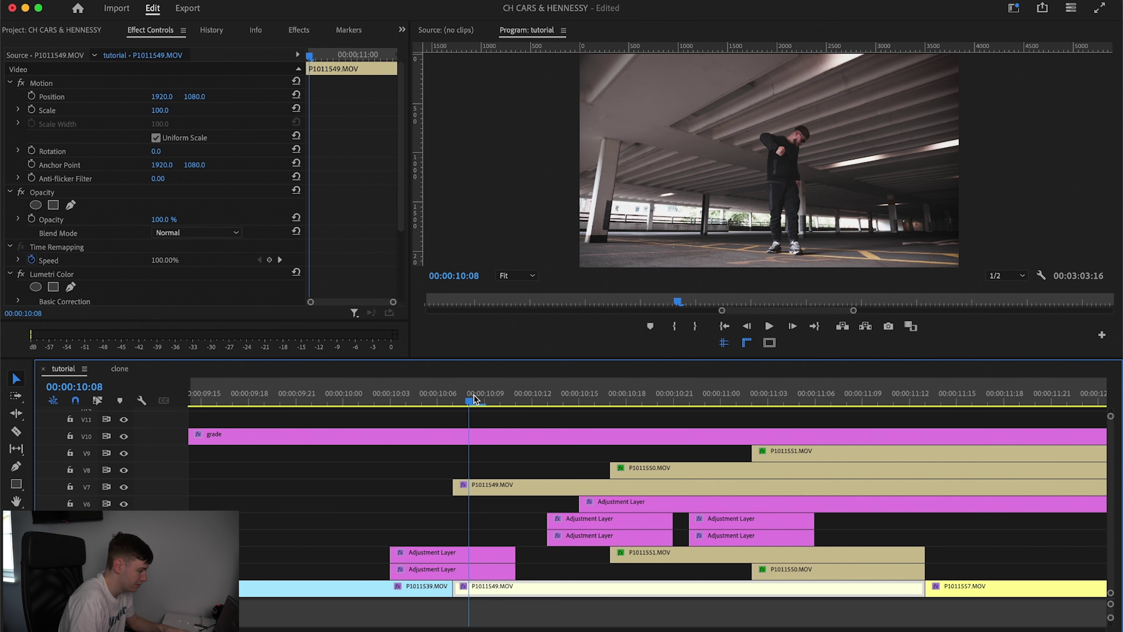
click(347, 142)
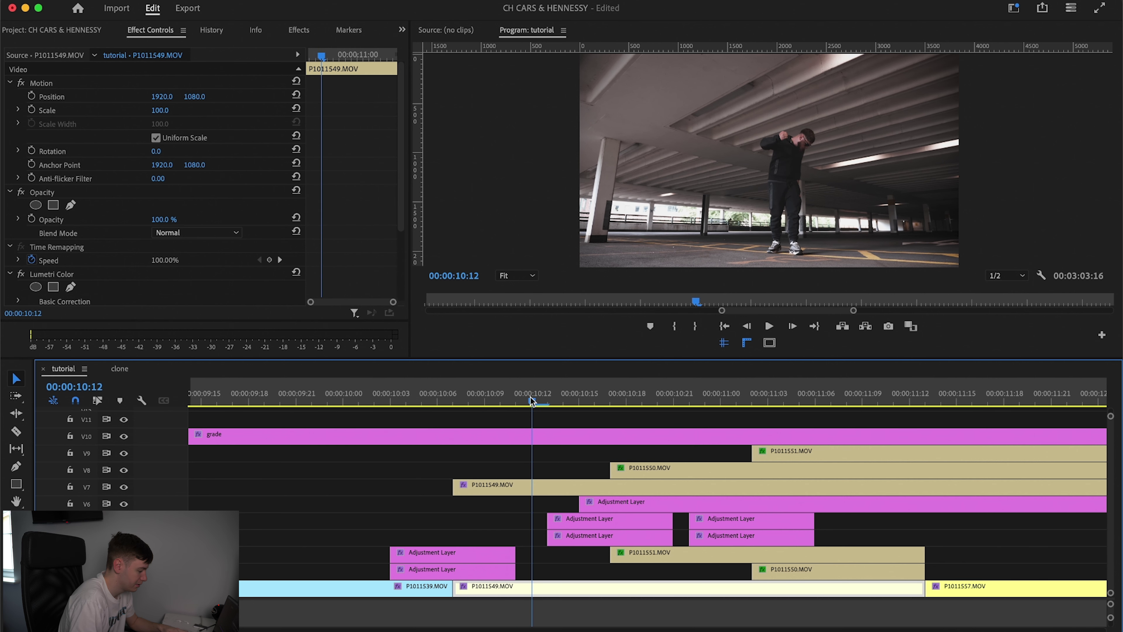
drag(533, 400, 381, 392)
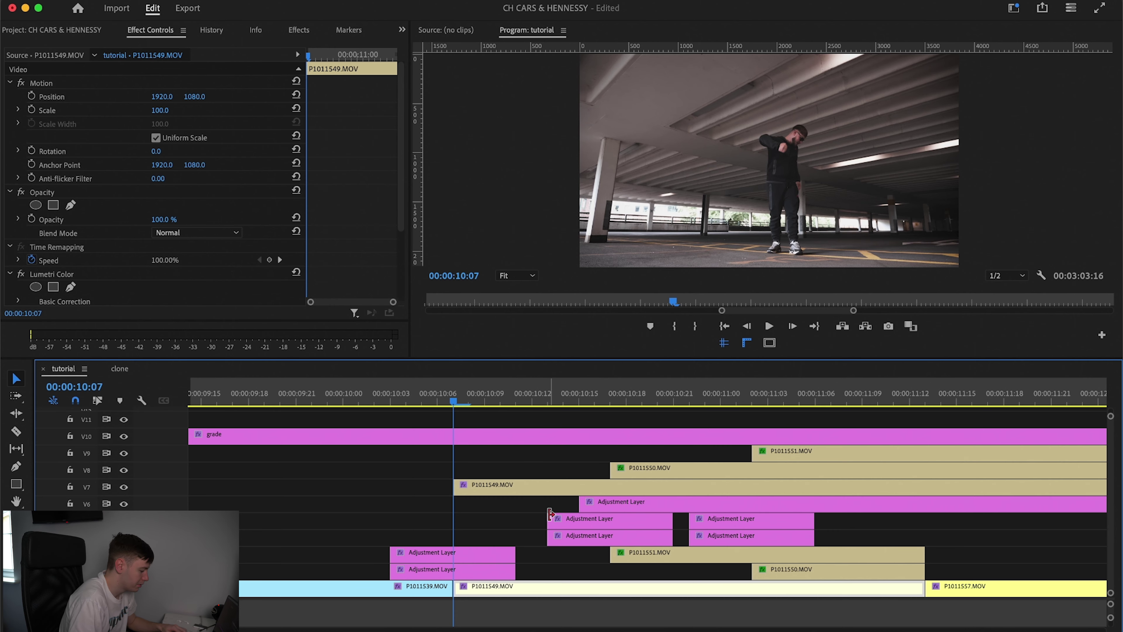
drag(547, 511, 759, 536)
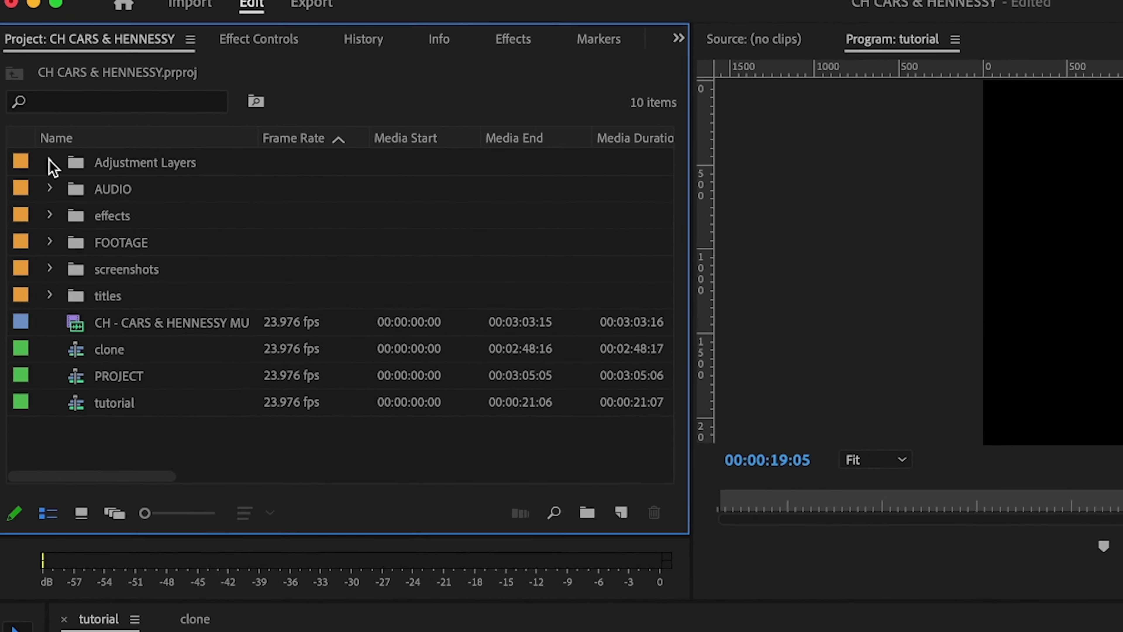
Step: Create a new 3840×2160 Adjustment Layer in the Project panel
click(50, 162)
click(102, 194)
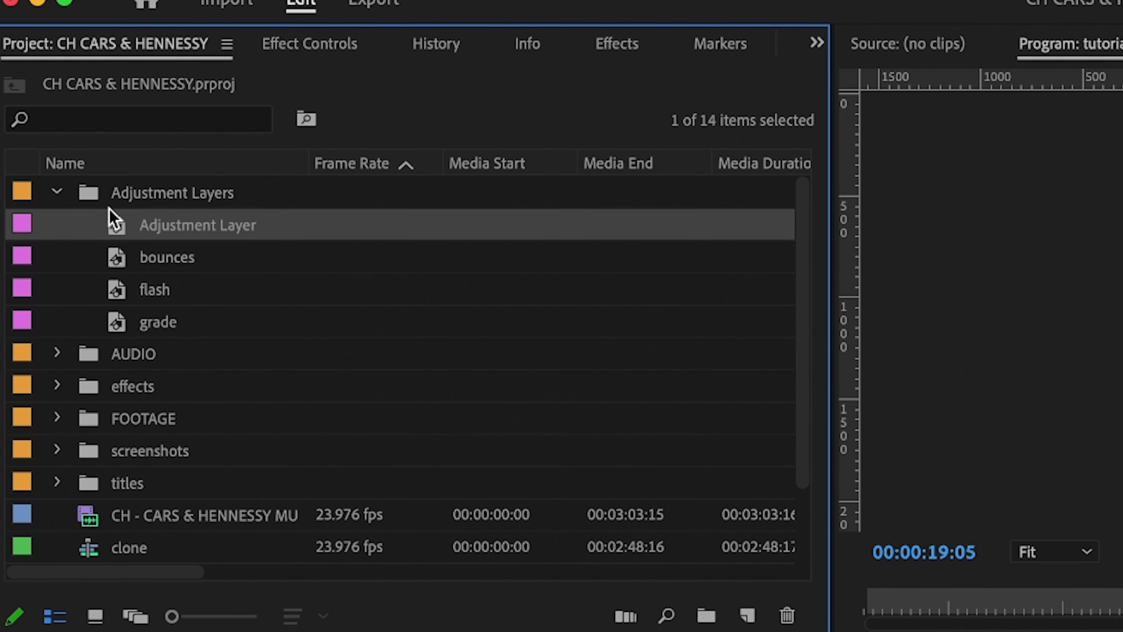
click(57, 191)
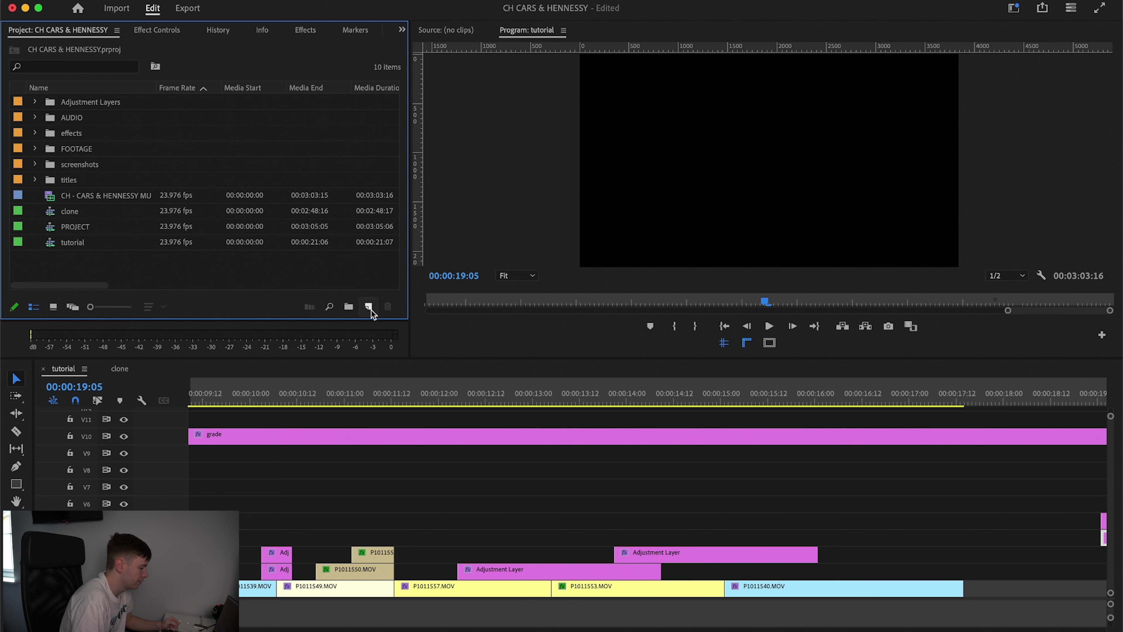
click(369, 308)
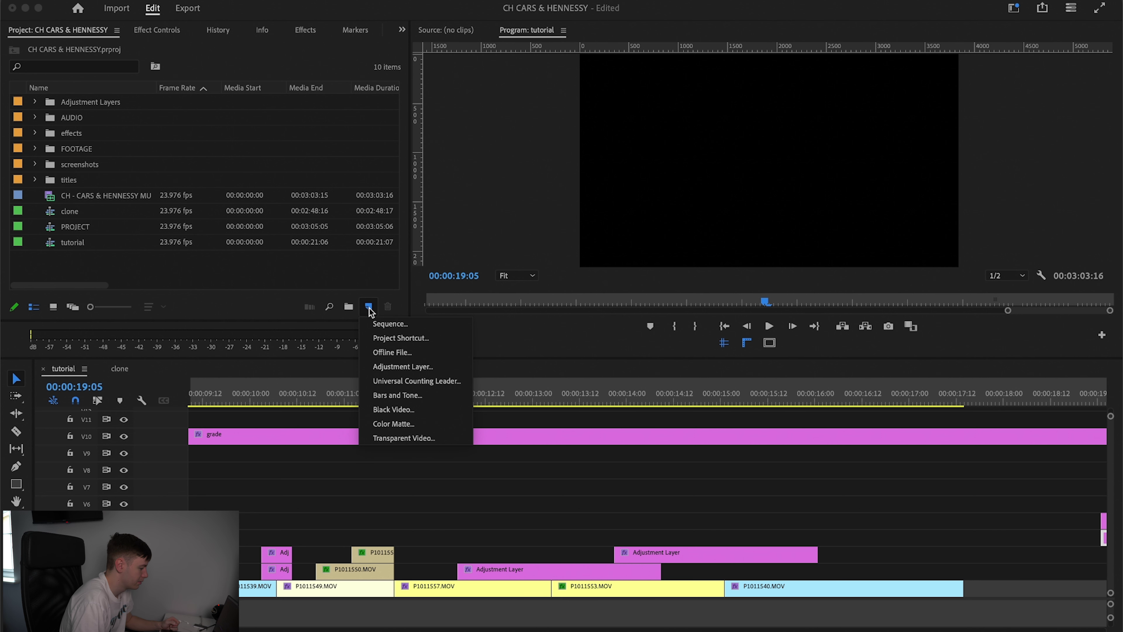
click(414, 368)
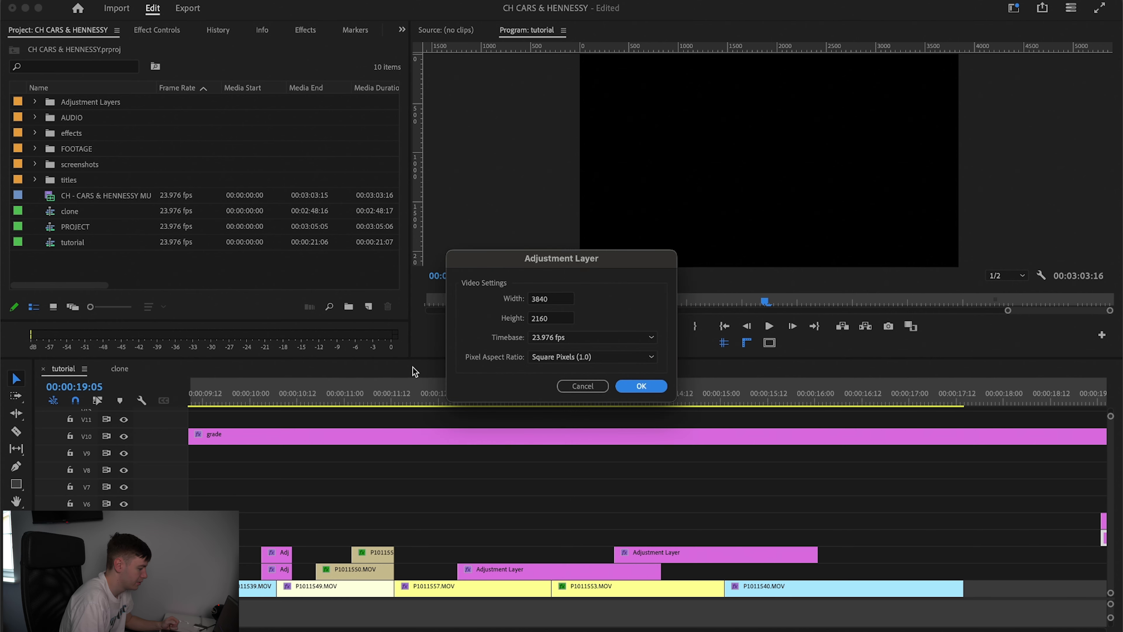
click(641, 387)
Step: Place the adjustment layer above the clips, cut it at about 11:06, delete the excess, and slide it slightly later
drag(136, 153, 522, 523)
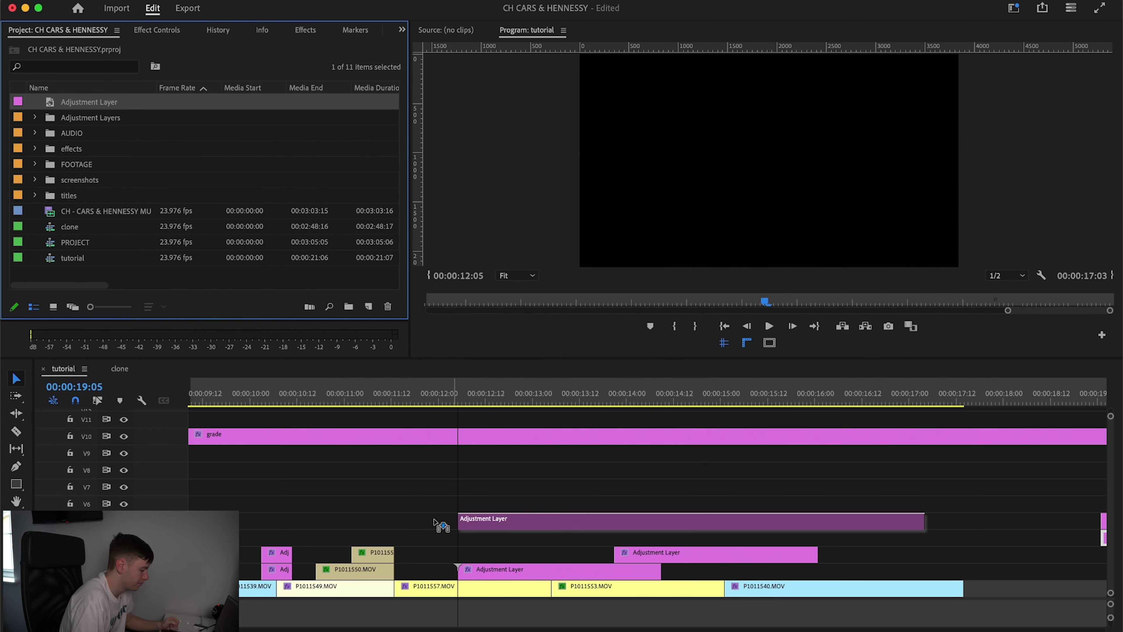
key(c)
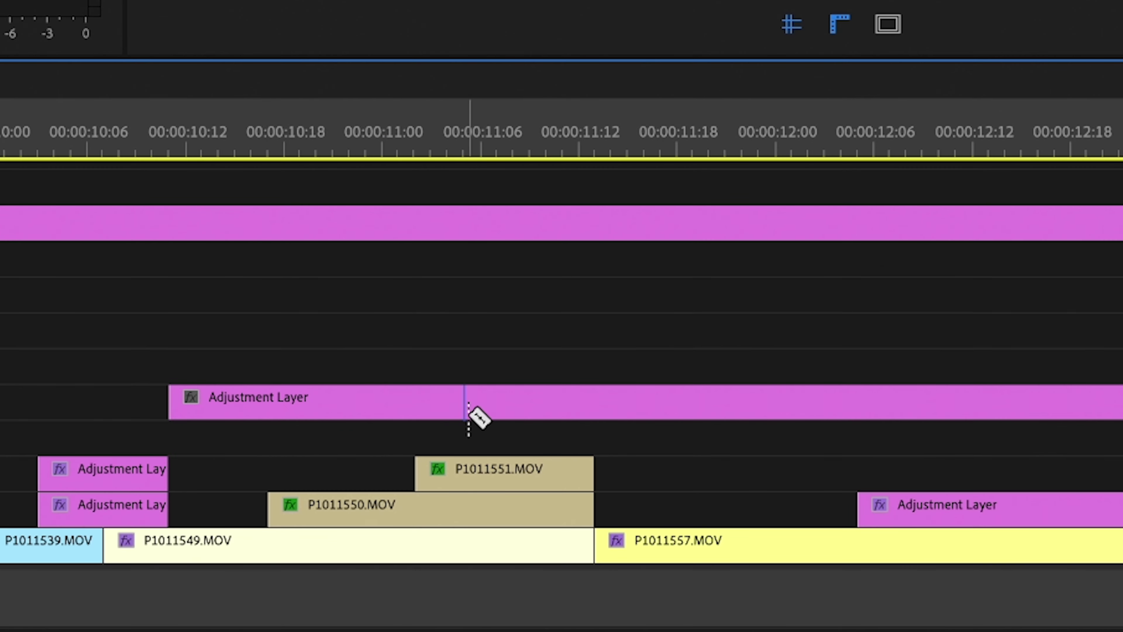
click(482, 405)
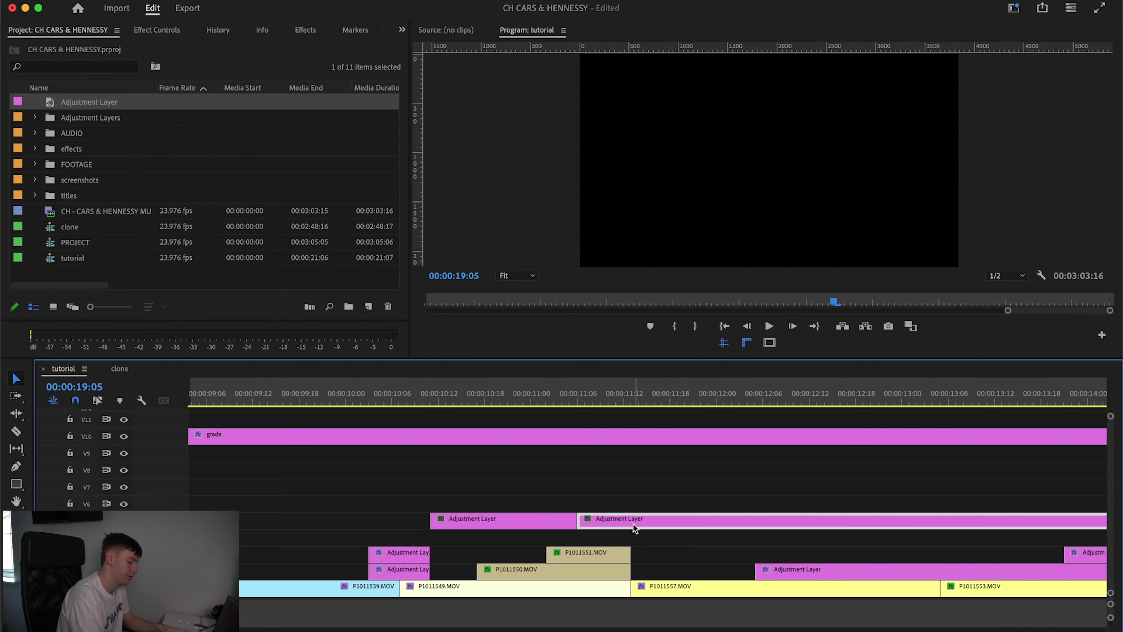
click(602, 416)
key(Delete)
key(equal)
key(equal)
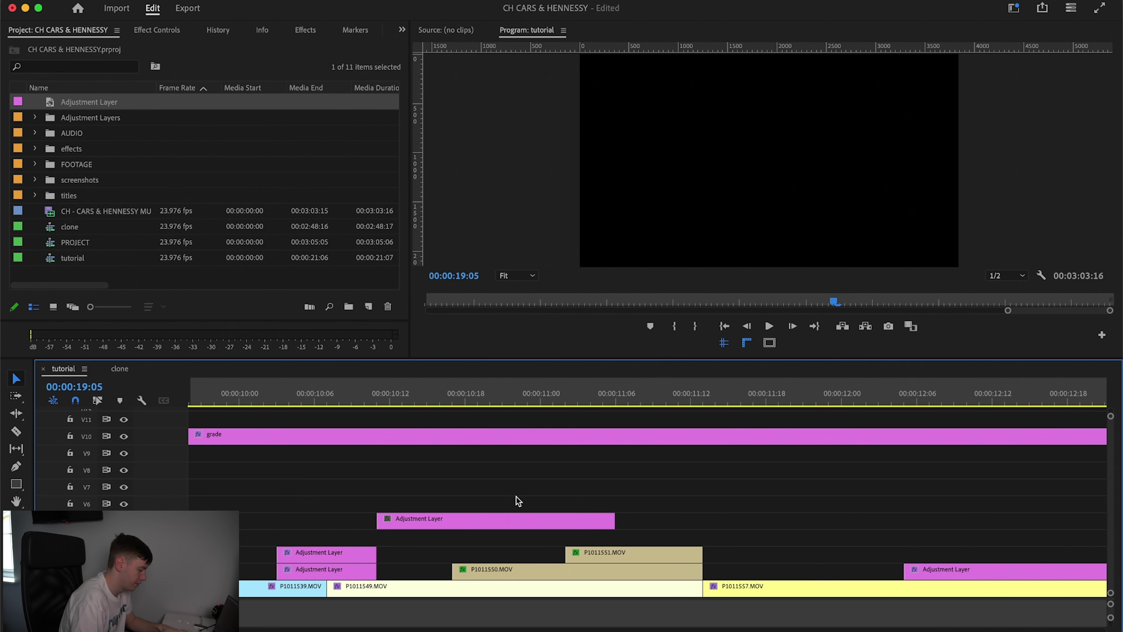
drag(480, 521, 500, 521)
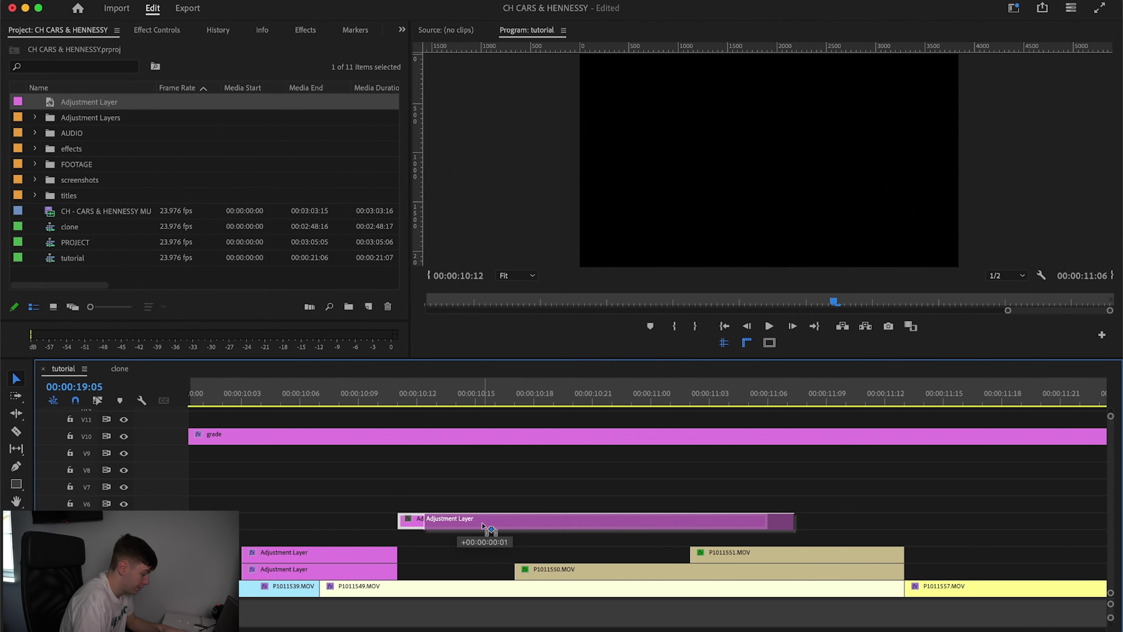
click(522, 399)
Step: Apply the Transform effect to the short adjustment layer and move it down to V3
click(304, 30)
click(110, 49)
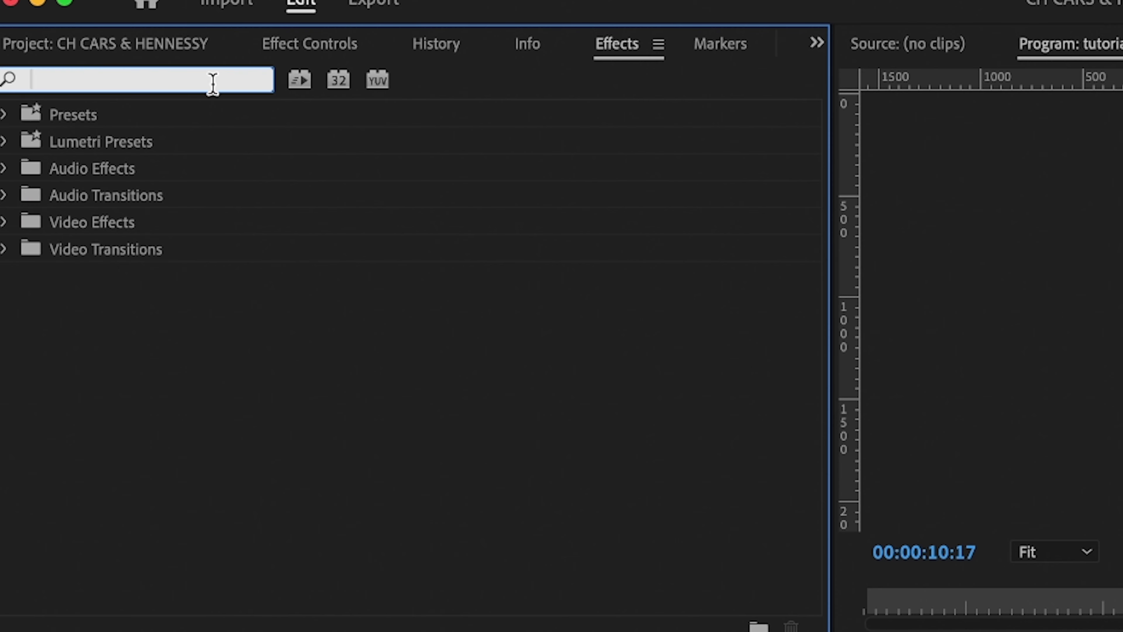
text(transf)
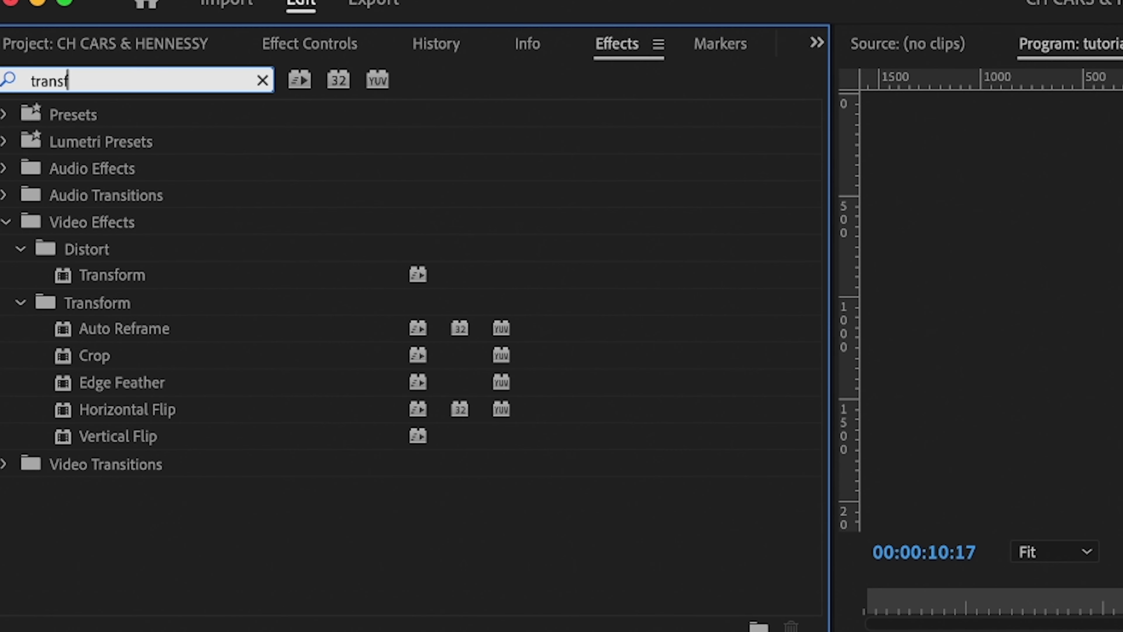
drag(112, 275, 433, 527)
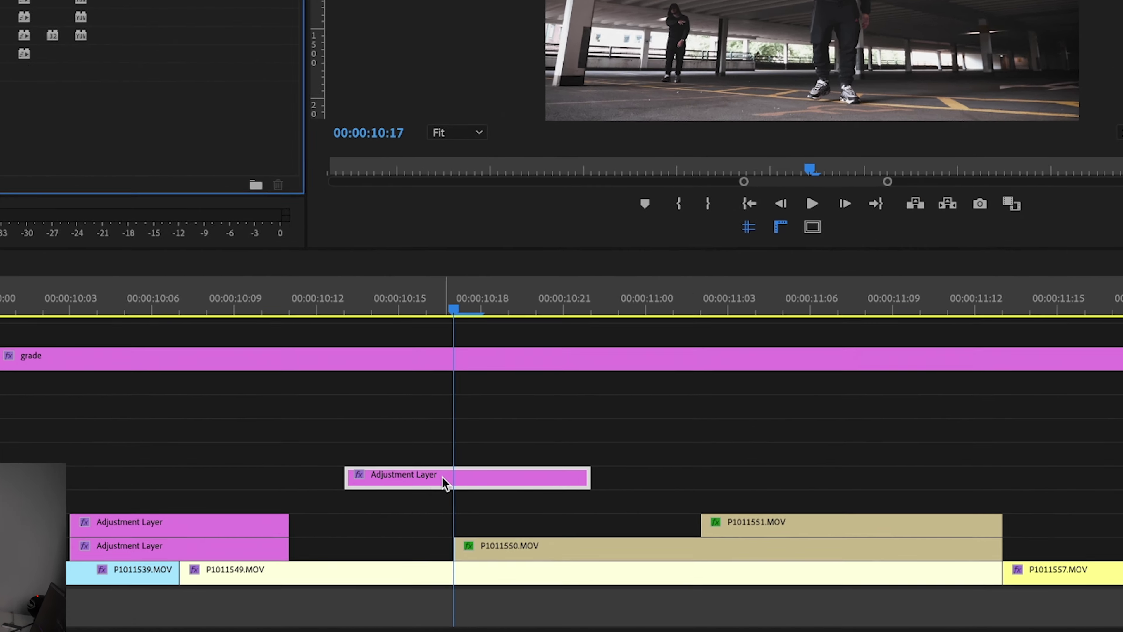
drag(444, 482, 451, 524)
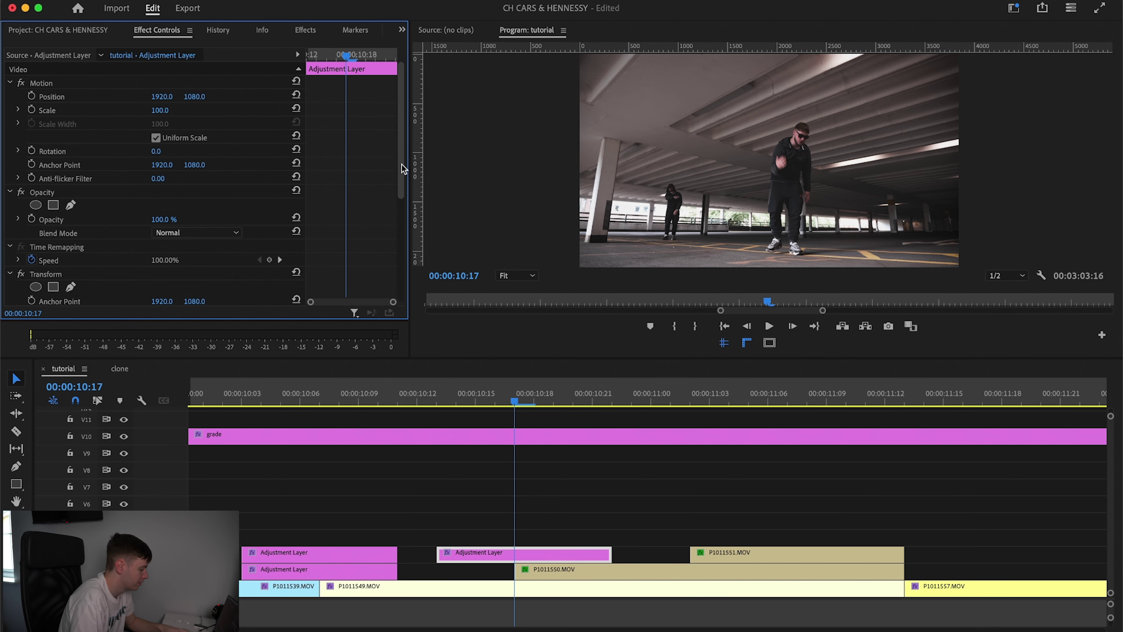
Step: Keyframe Transform Scale to 130 at 10:17 and 100 at 10:14 and 10:20
drag(403, 168, 401, 266)
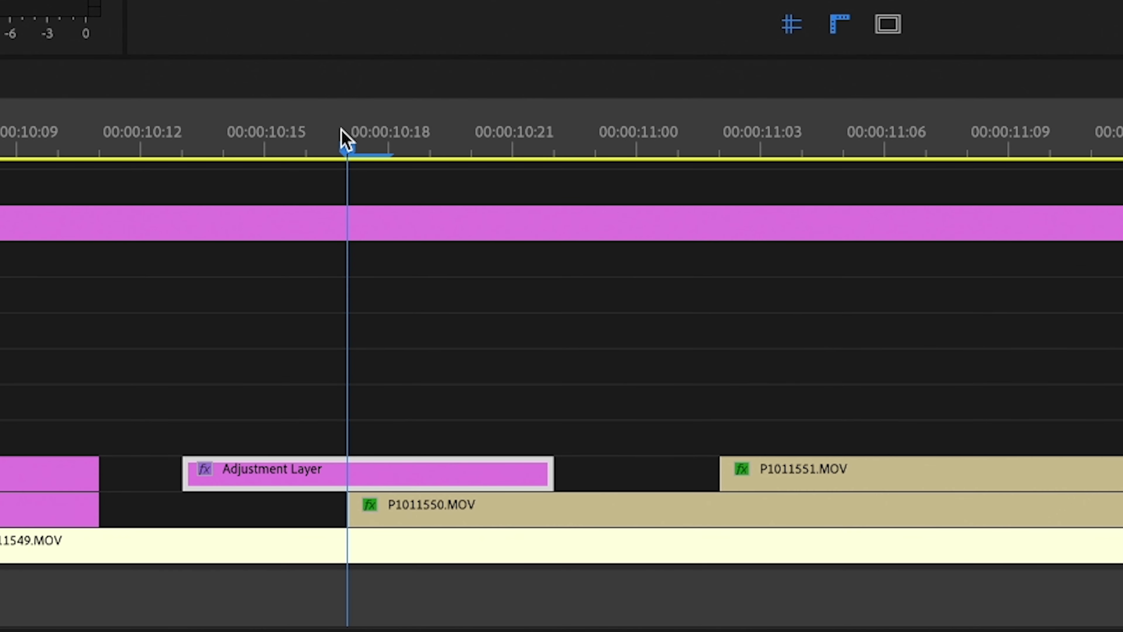
mouse_move(344, 139)
mouse_down()
mouse_move(314, 143)
mouse_move(354, 142)
mouse_up()
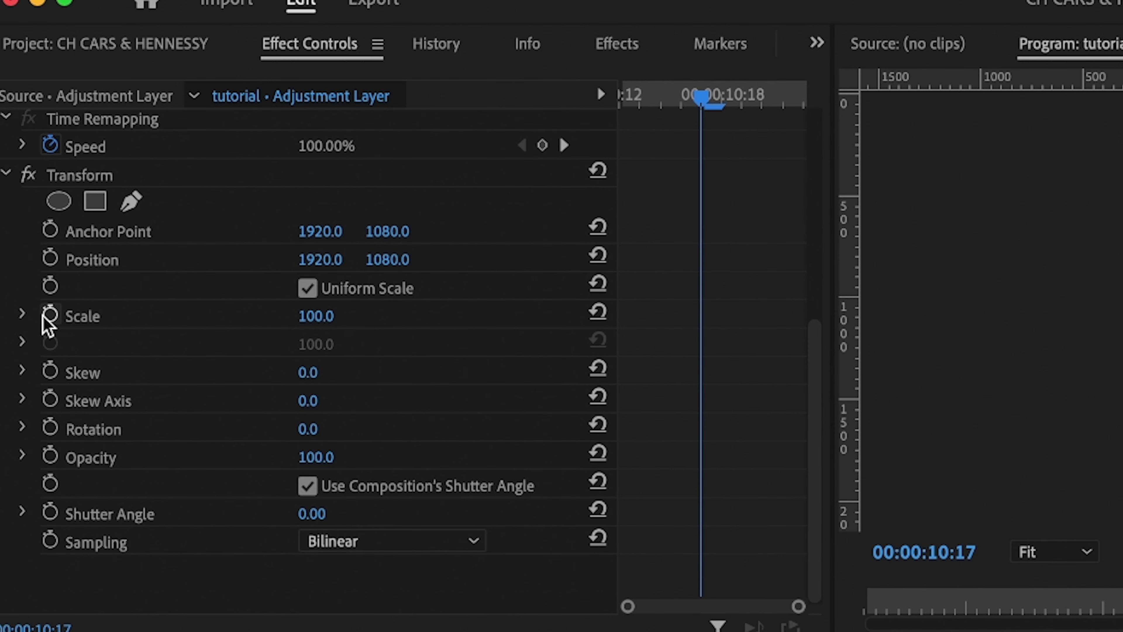
click(30, 162)
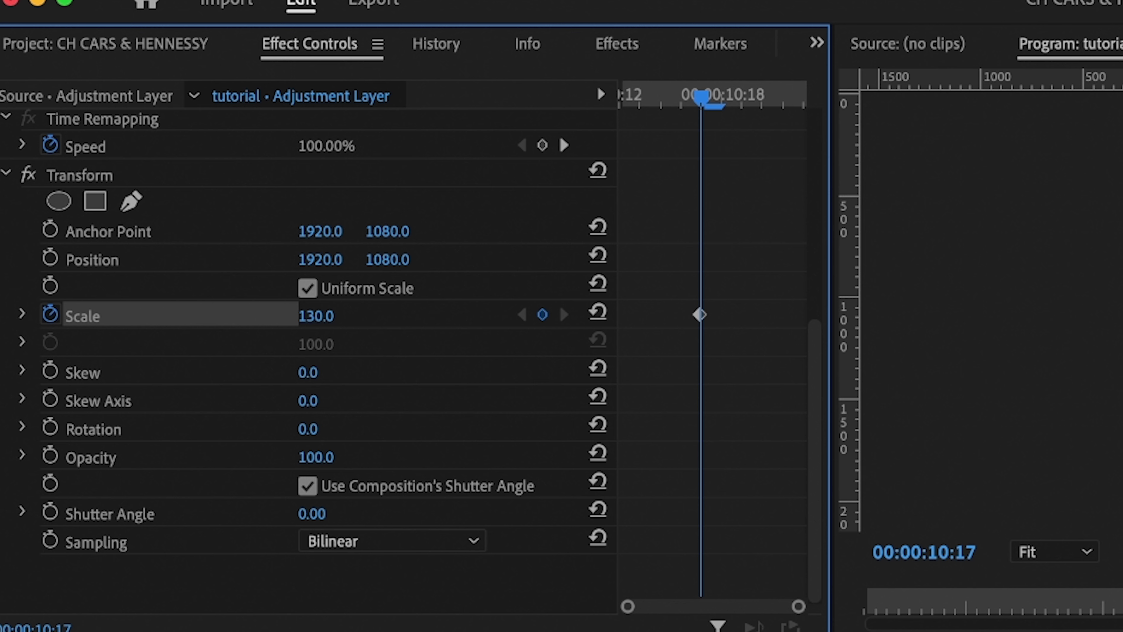
drag(701, 96, 635, 97)
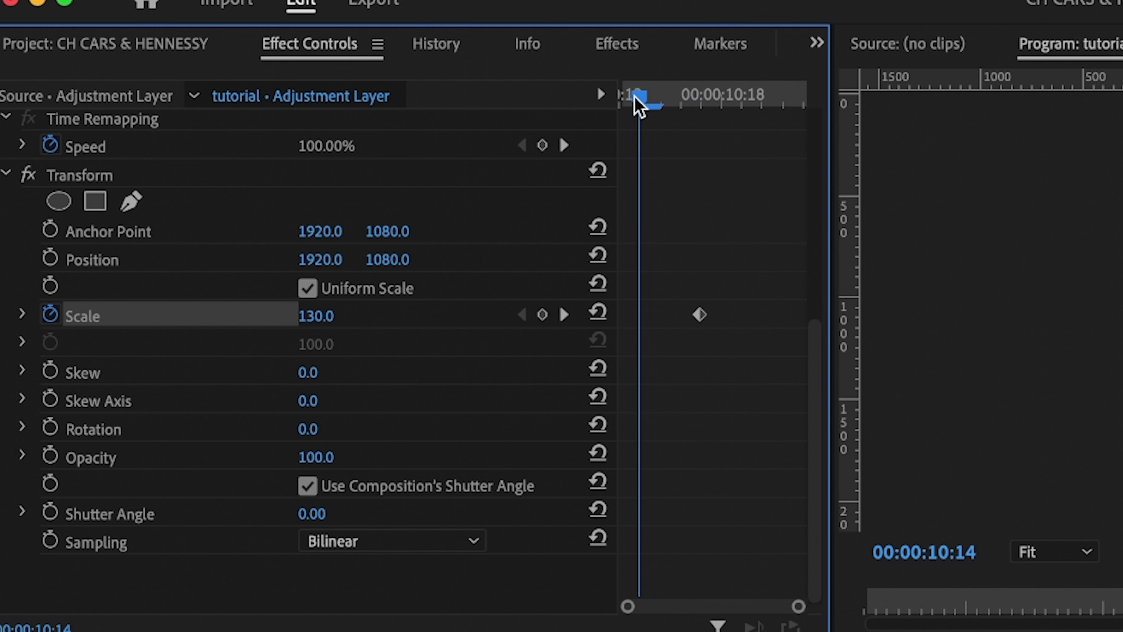
click(597, 313)
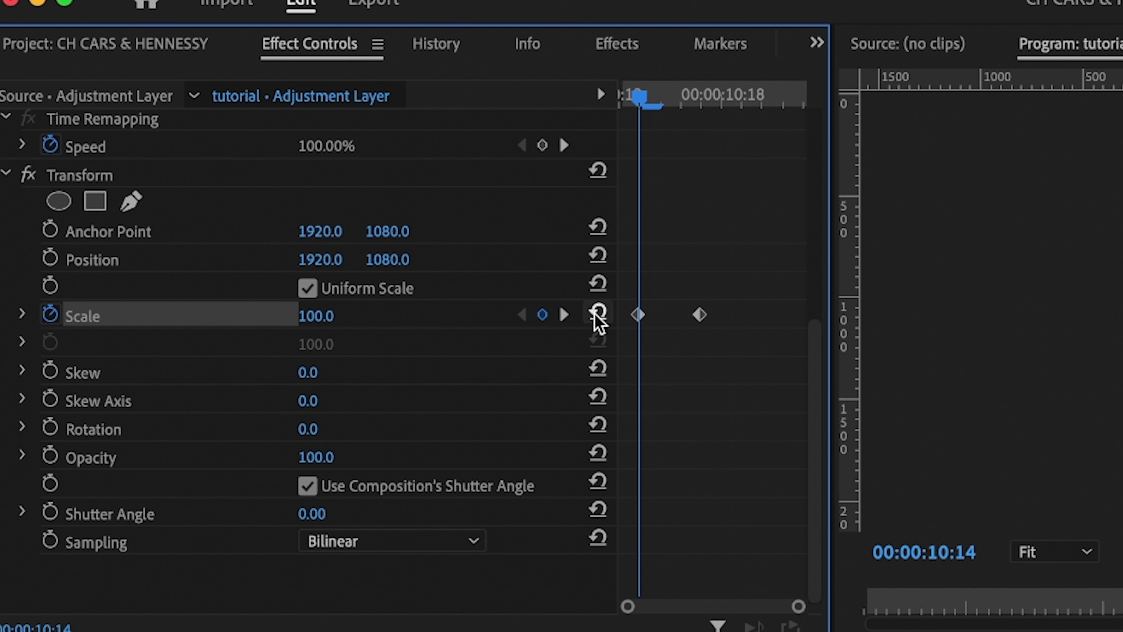
mouse_move(683, 89)
mouse_down()
mouse_move(761, 95)
mouse_move(700, 95)
mouse_up()
click(597, 312)
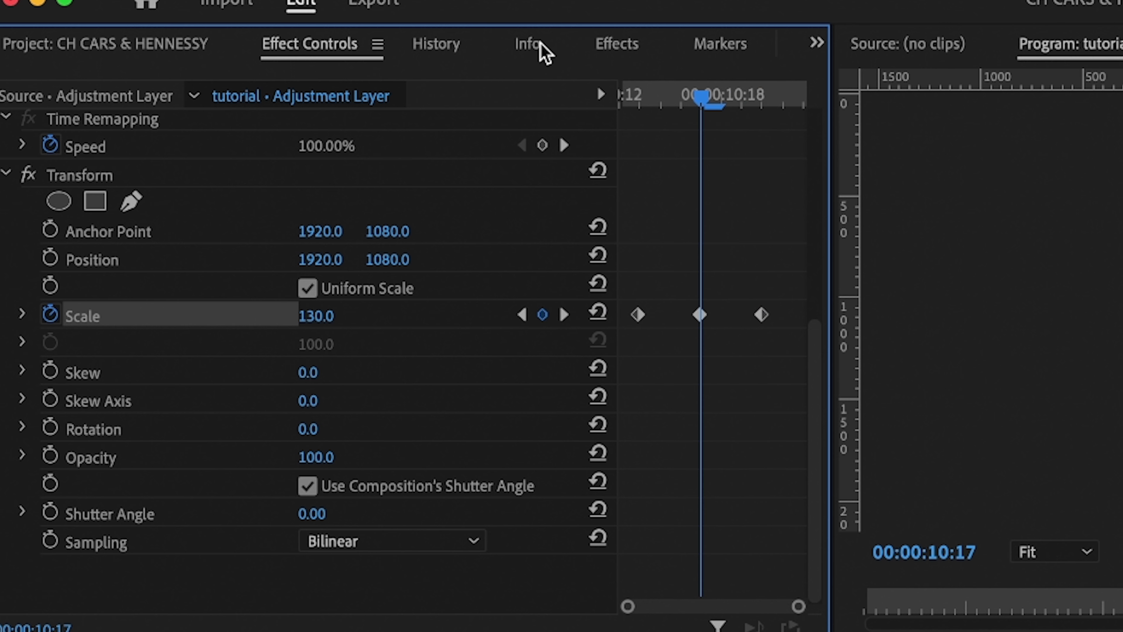
click(615, 47)
Step: Search 'blur' and apply Gaussian Blur to the adjustment layer
click(262, 81)
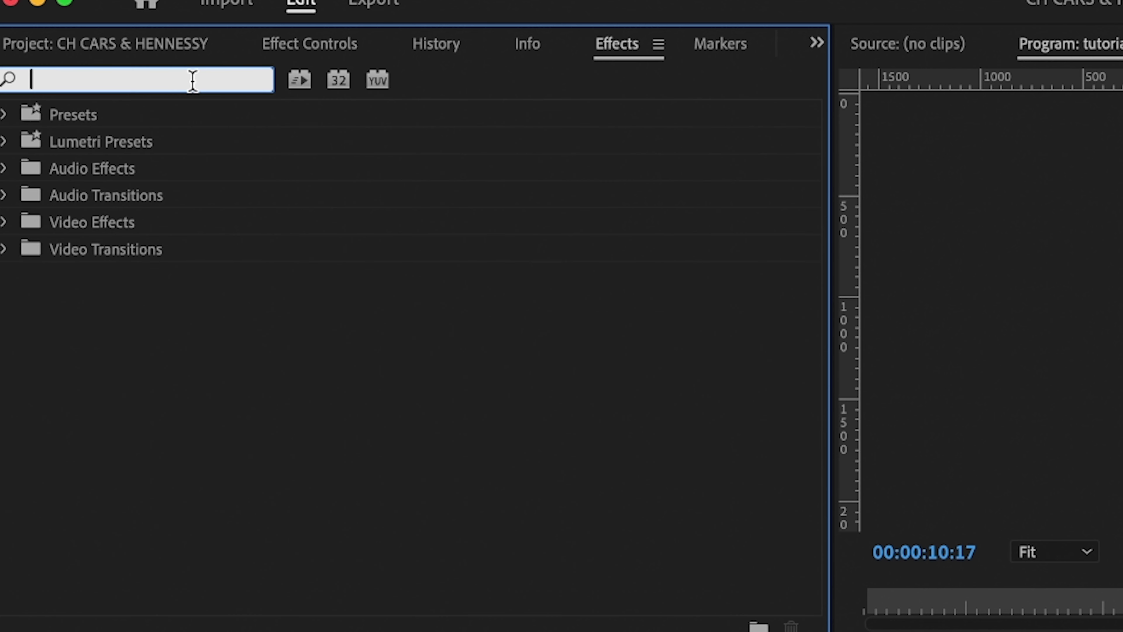
text(blur)
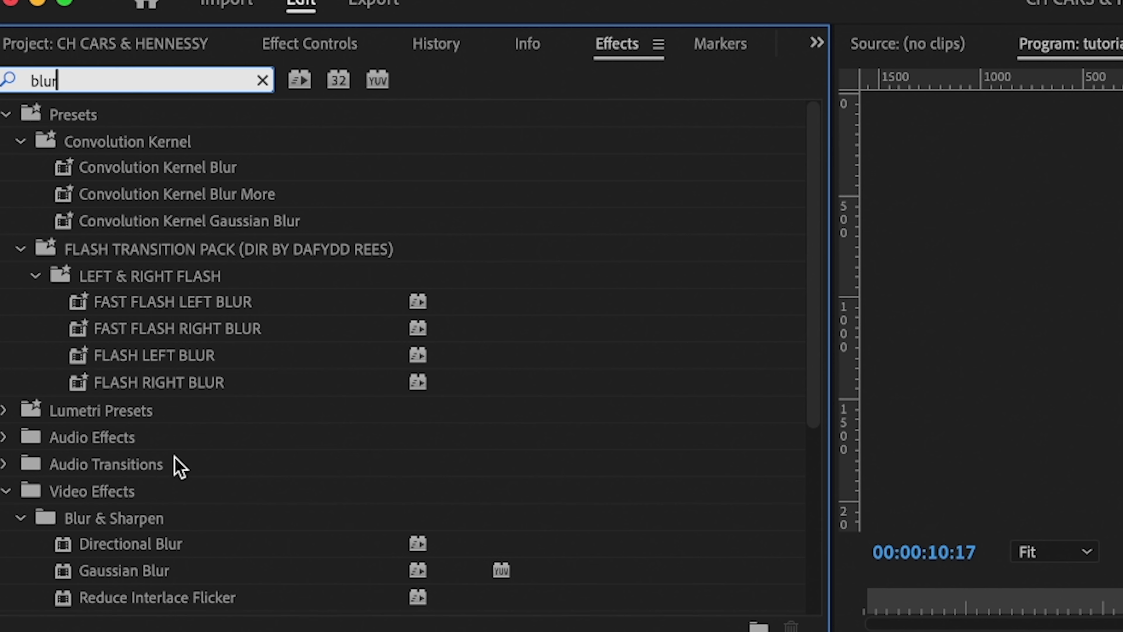
scroll(175, 466, down, 3)
drag(150, 442, 1007, 631)
drag(498, 579, 514, 559)
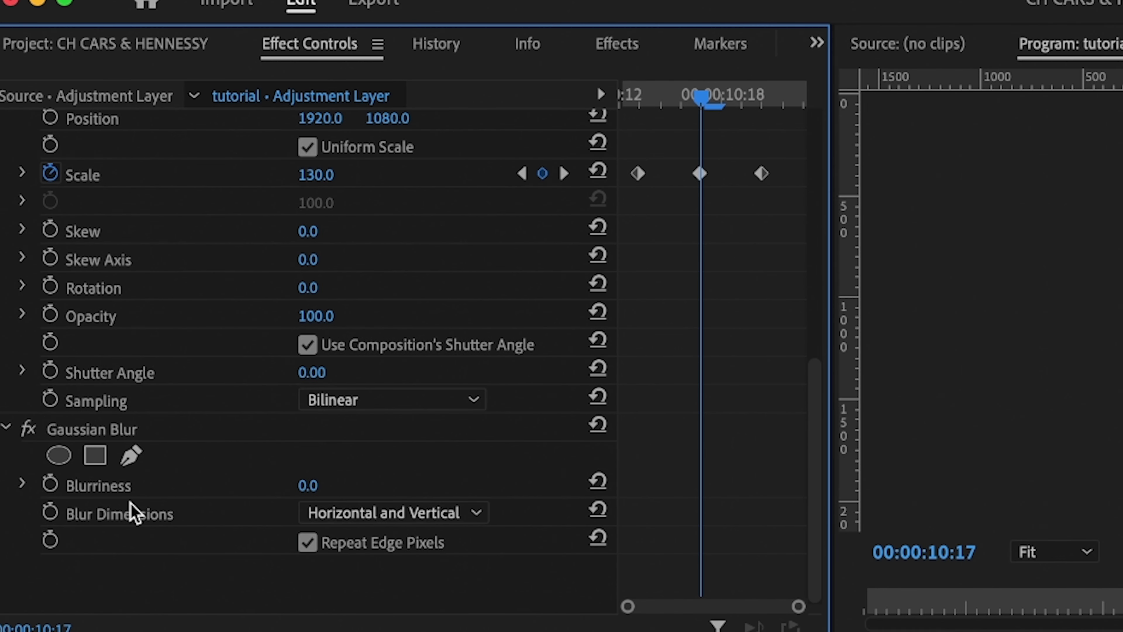
Step: Keyframe Blurriness at 39 on 10:17 and 0 on 10:14 and 10:20
click(50, 484)
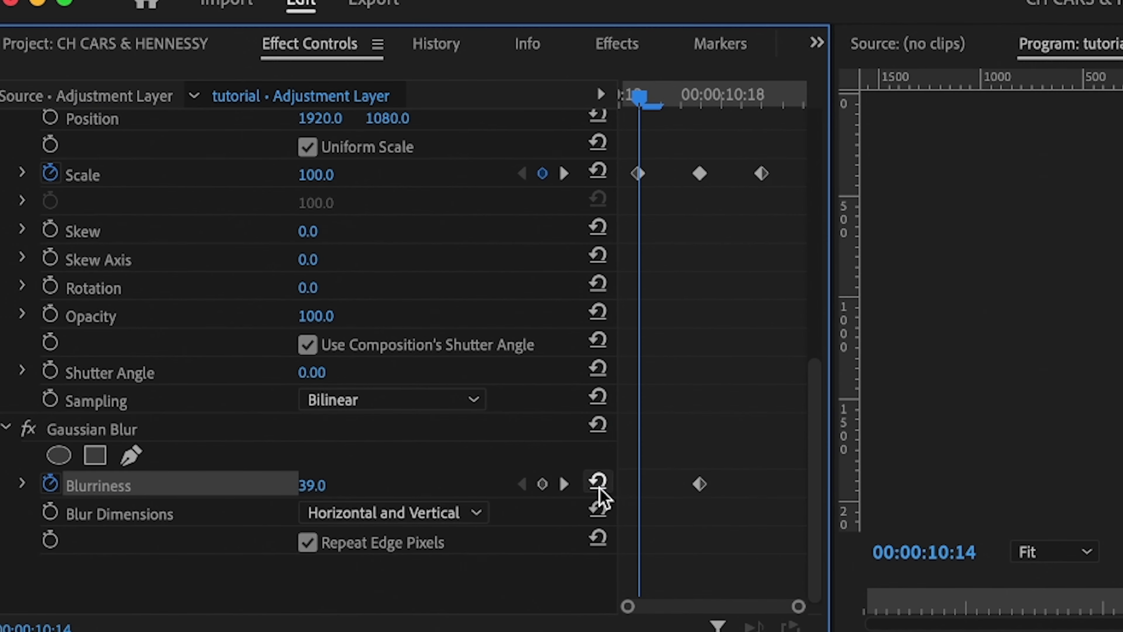
click(455, 367)
drag(641, 103, 606, 95)
click(597, 483)
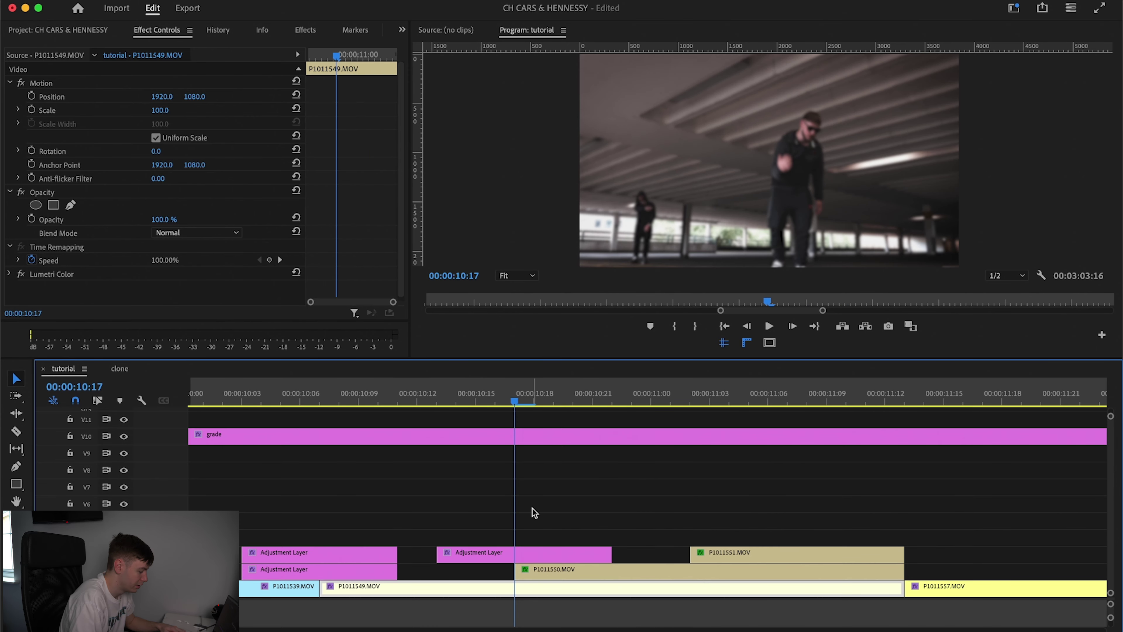
Step: Copy the two keyframed adjustment layers to higher tracks over P1011551's entrance, about 10:22–11:06
click(532, 553)
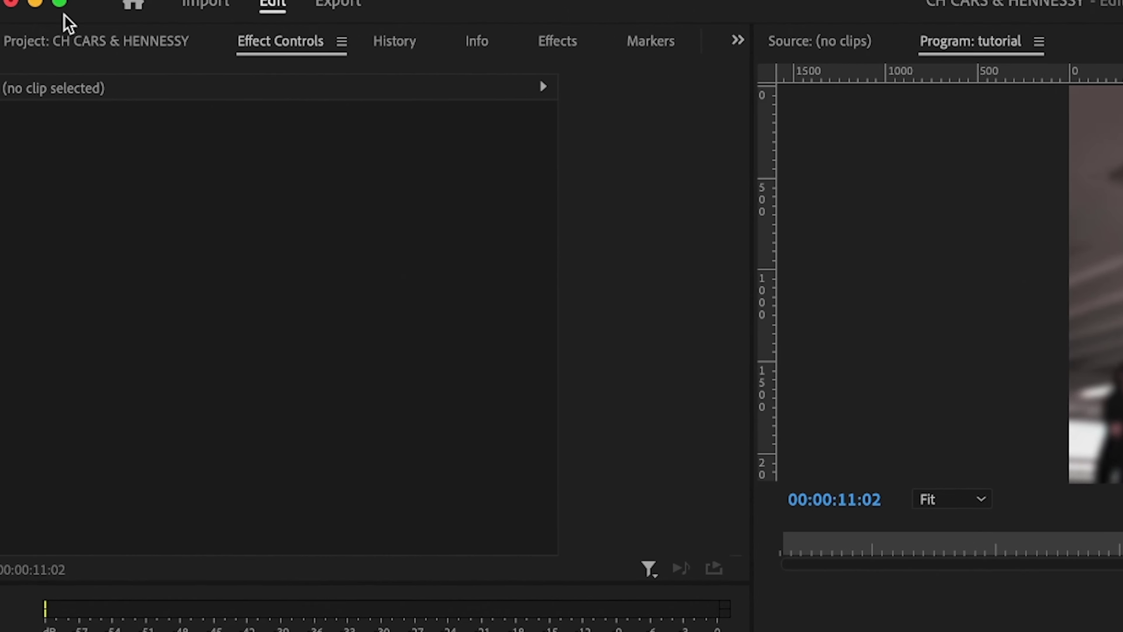
click(58, 42)
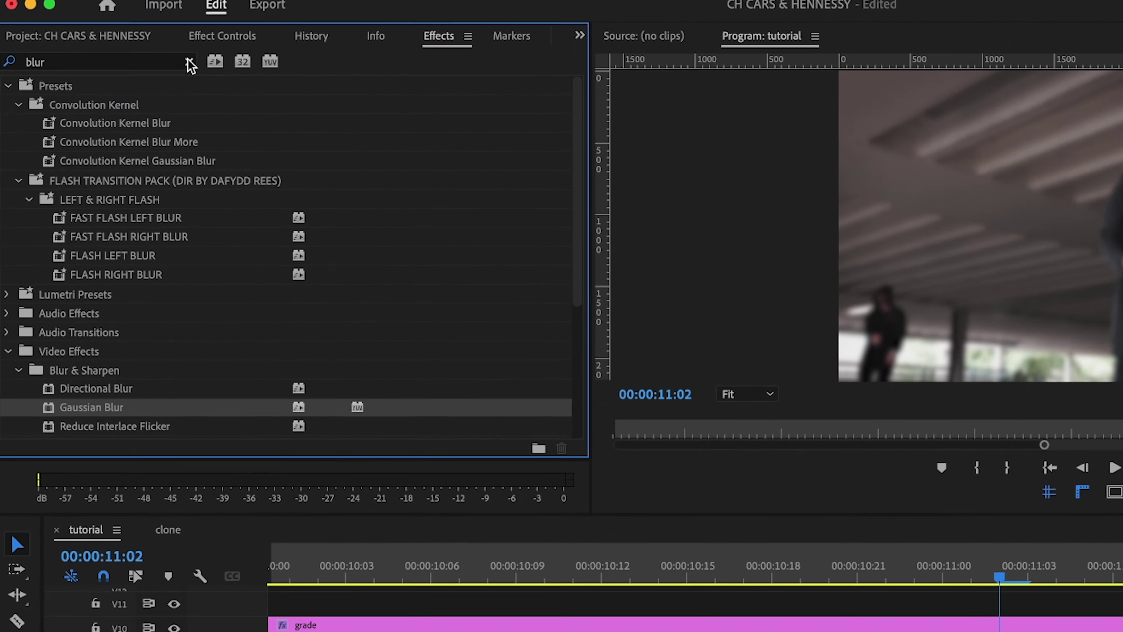
Step: Search 'fla' and apply the SIMPLE FLASH preset to the long V7 adjustment layer
click(163, 64)
text(fla)
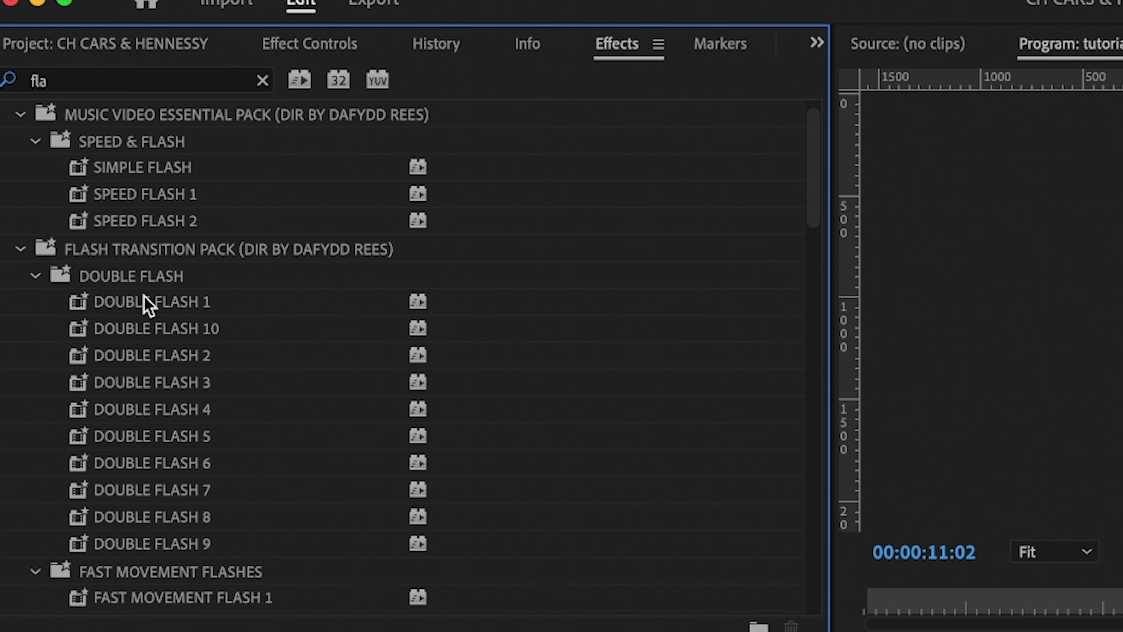
click(146, 303)
click(137, 173)
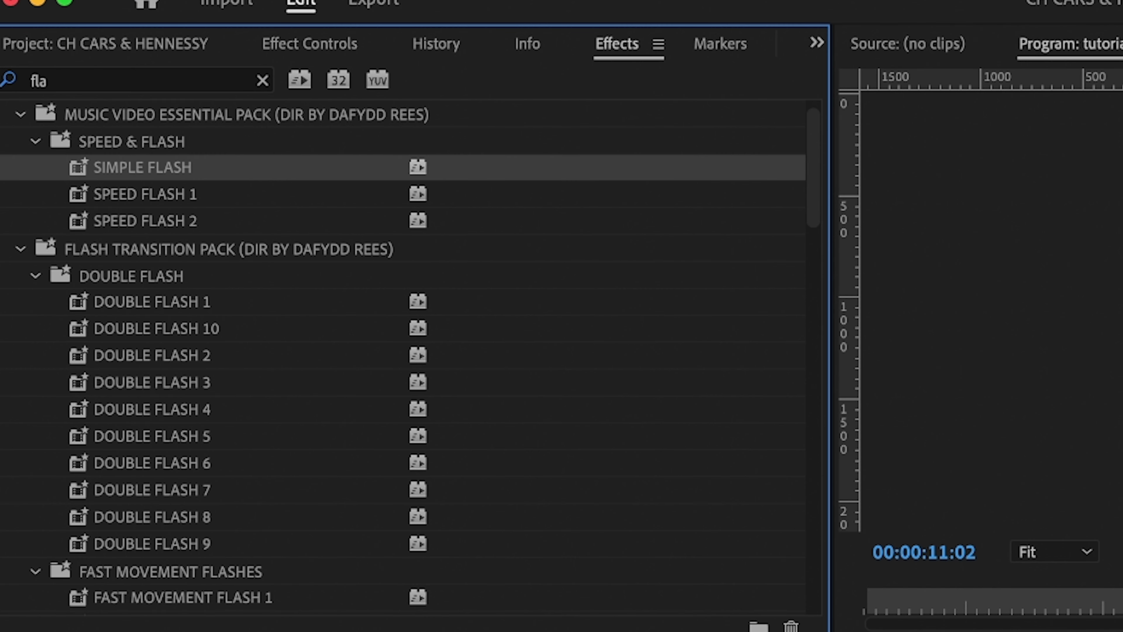
click(146, 194)
click(326, 489)
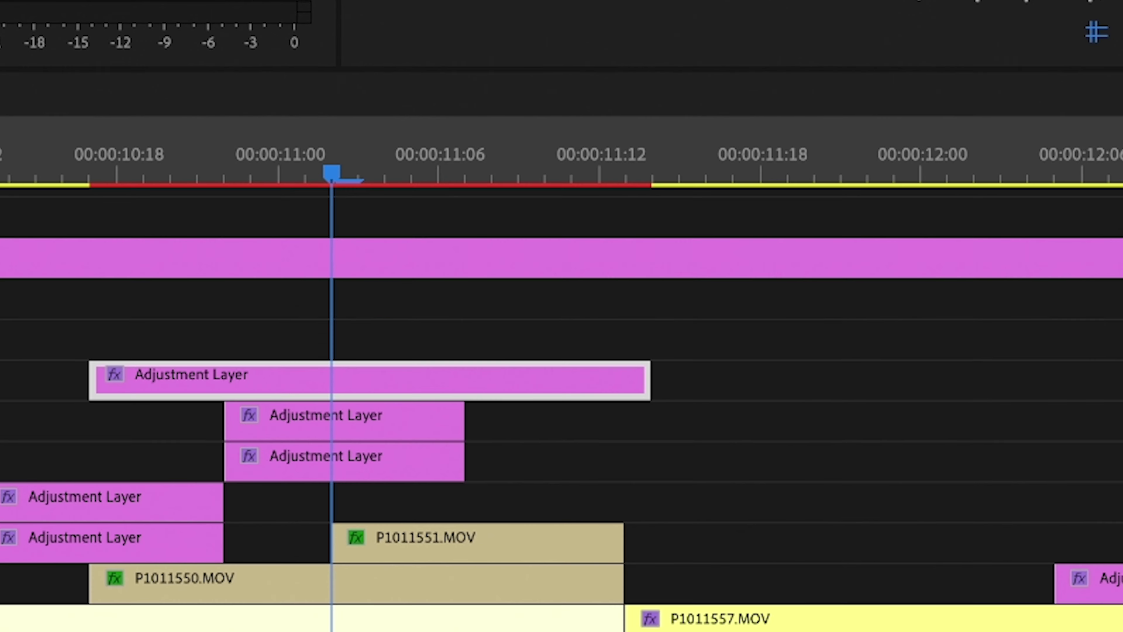
Step: Step frame by frame through the flash starting at 11:02
click(616, 186)
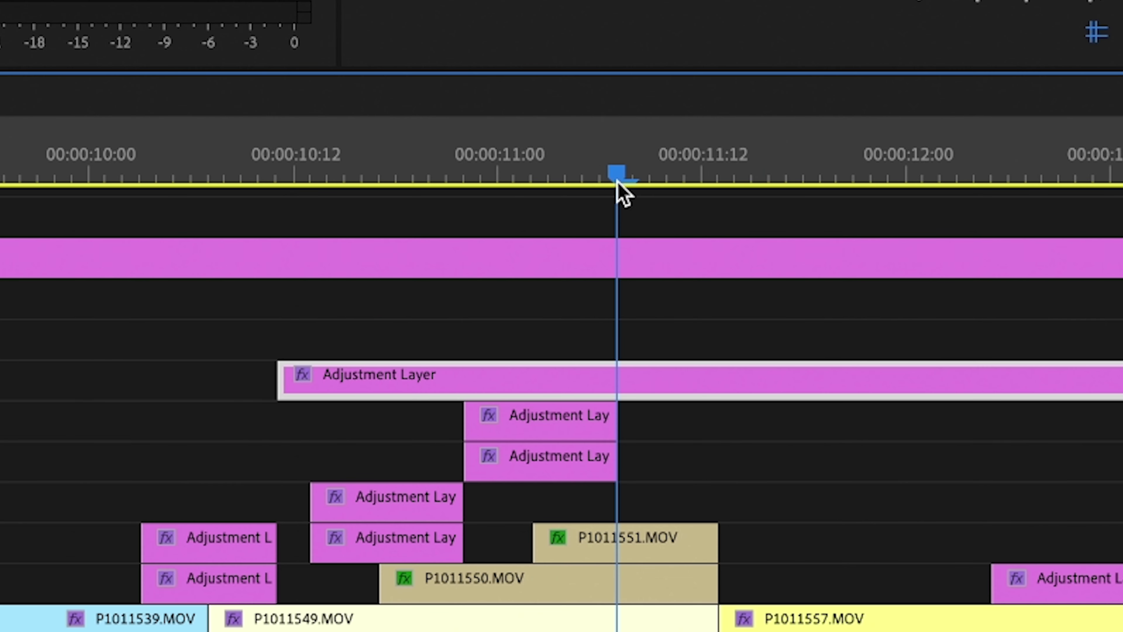
drag(618, 182, 539, 188)
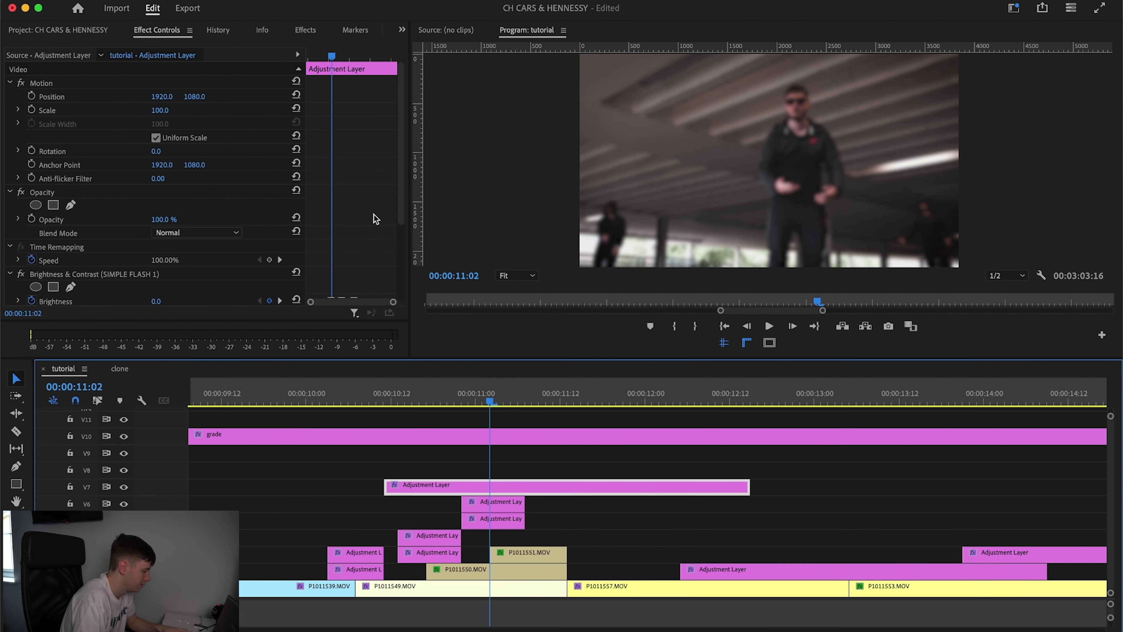
scroll(373, 219, down, 2)
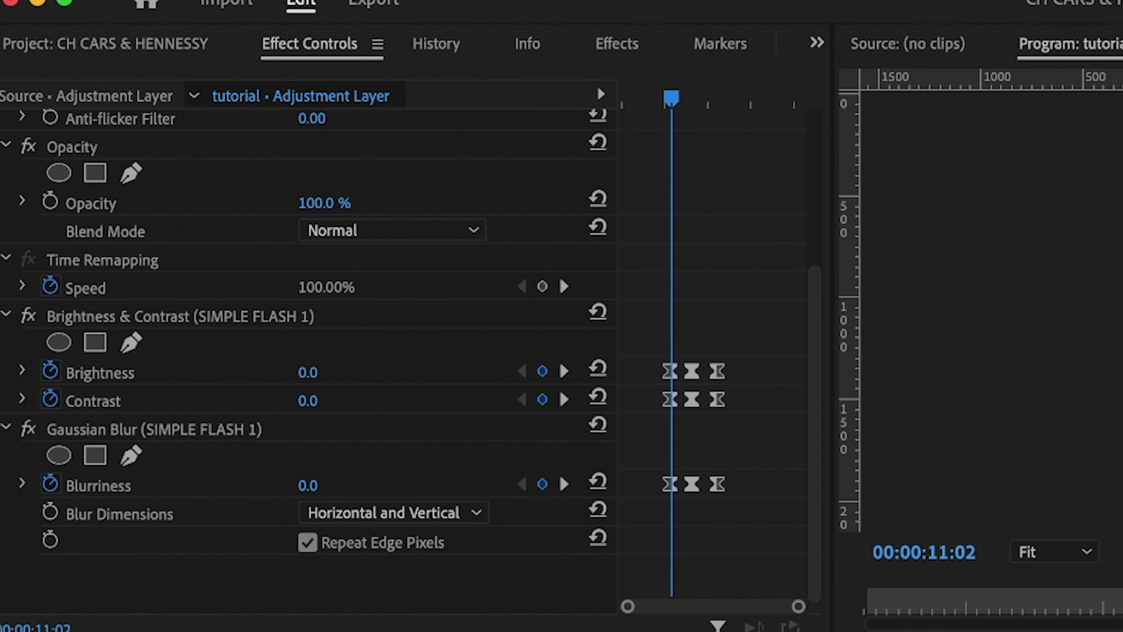
key(Right)
key(Right)
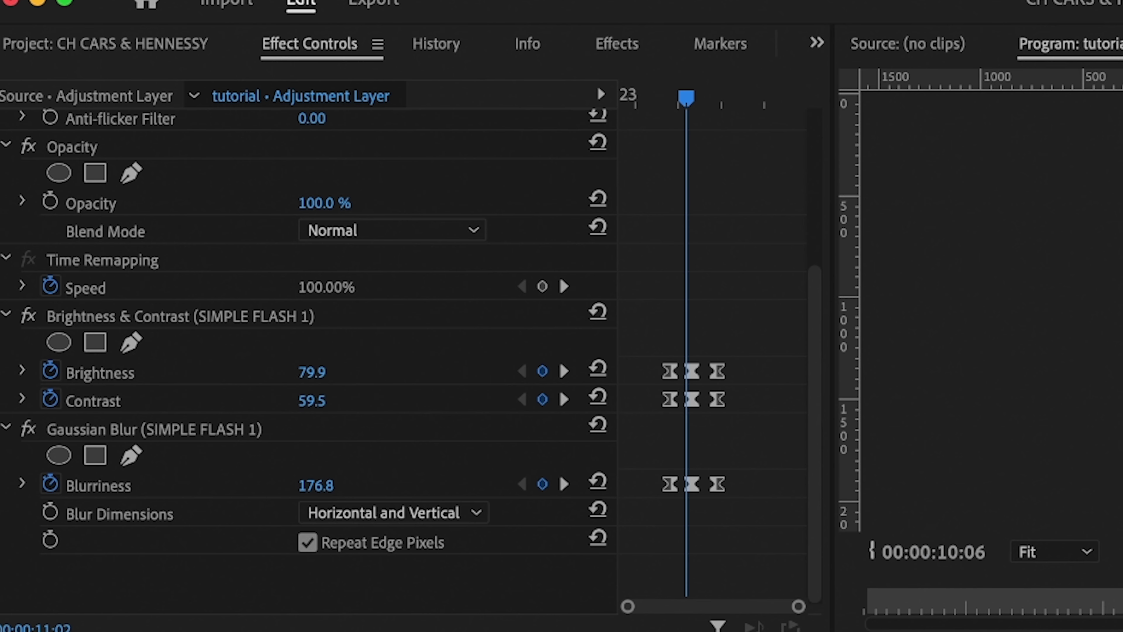
key(Right)
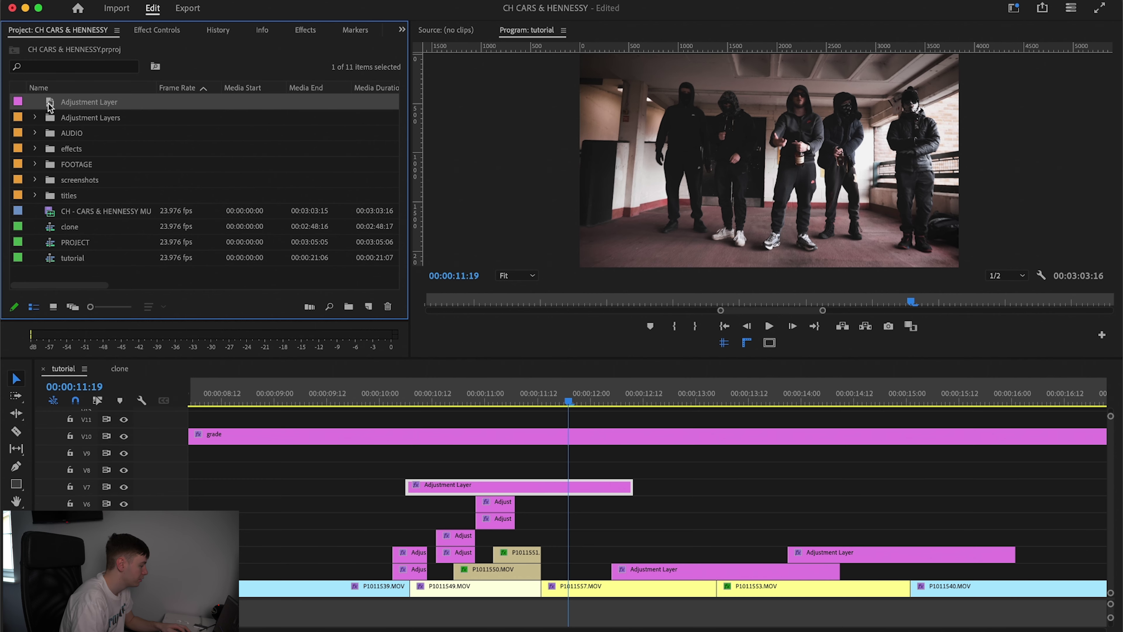
Step: Place a new adjustment layer on track V8 and review the section from 10:07 to 11:11
drag(48, 103, 412, 467)
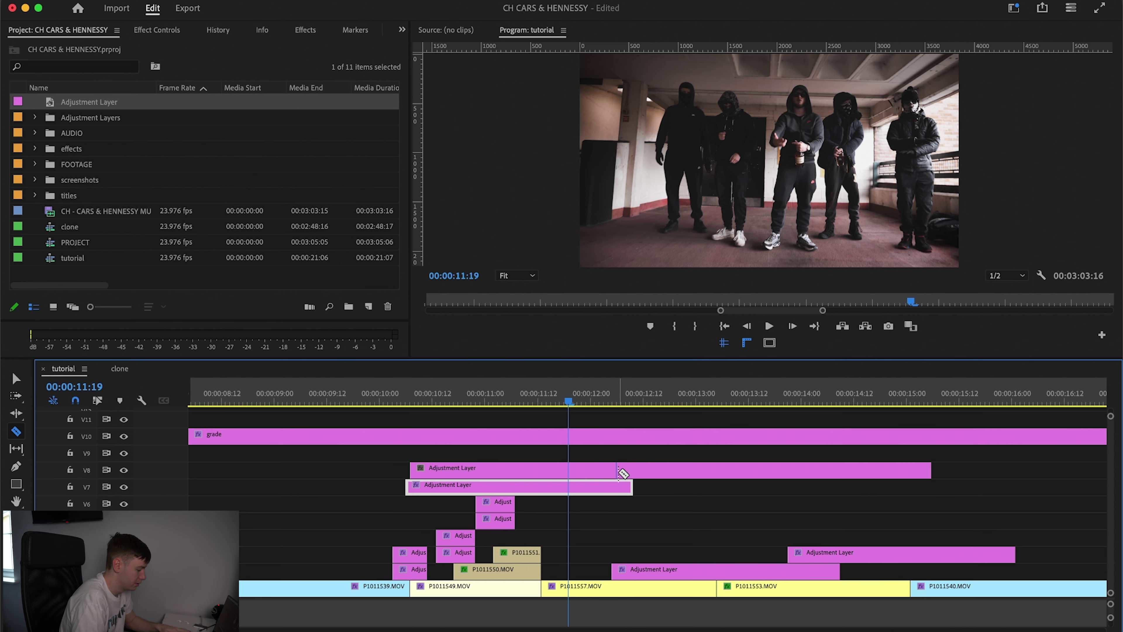
drag(931, 469, 540, 469)
key(=)
key(space)
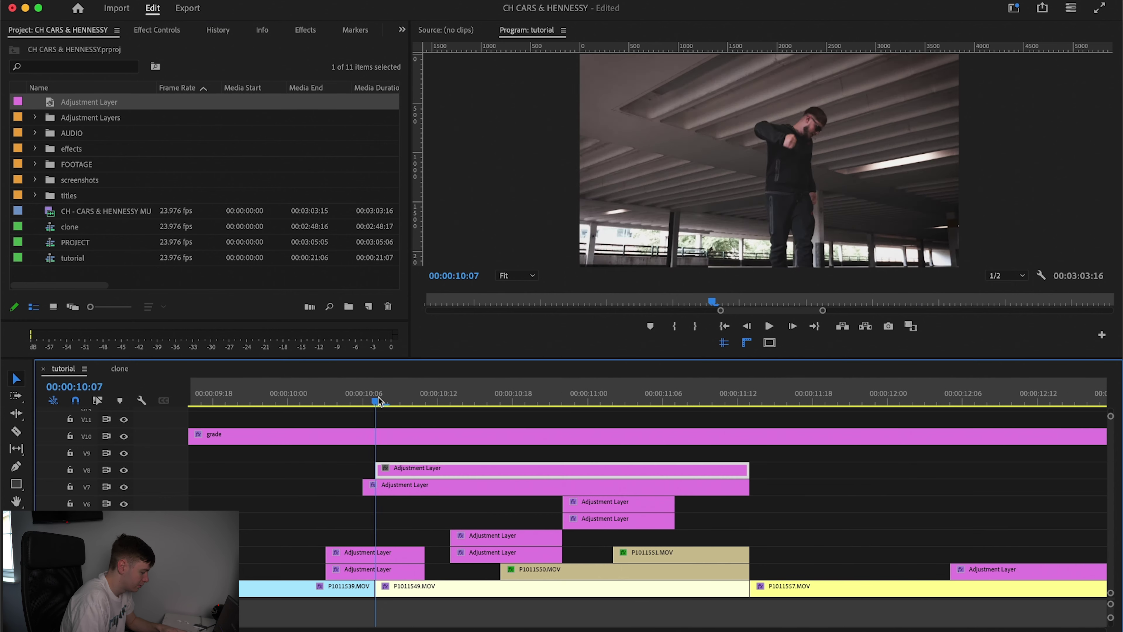
key(space)
key(j)
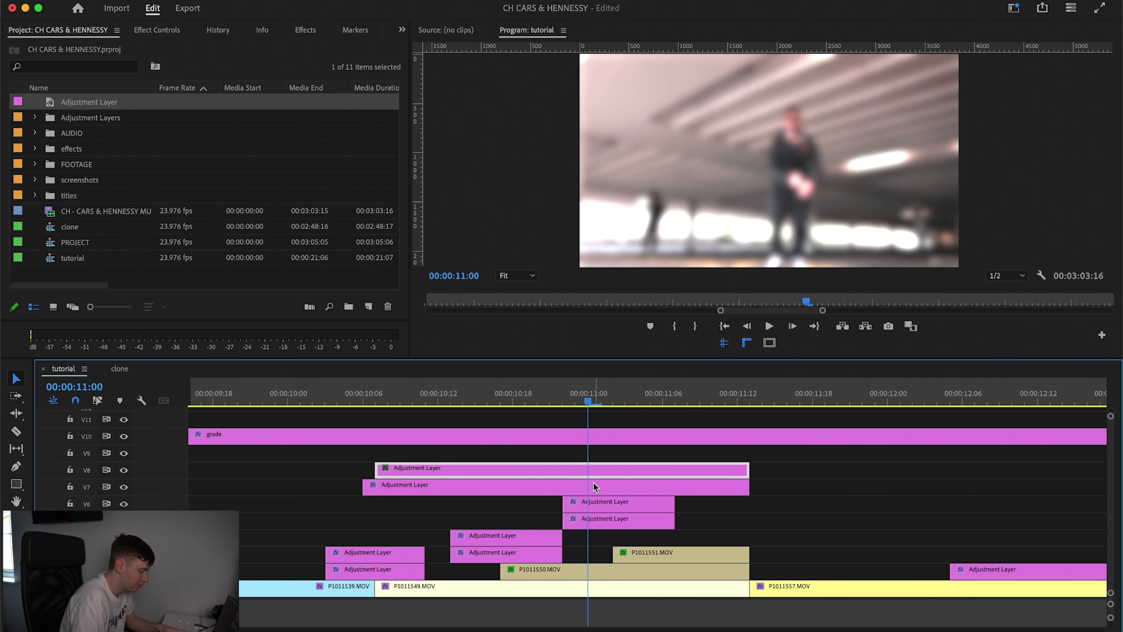
Step: Apply the Transform effect to the new V8 adjustment layer
click(305, 30)
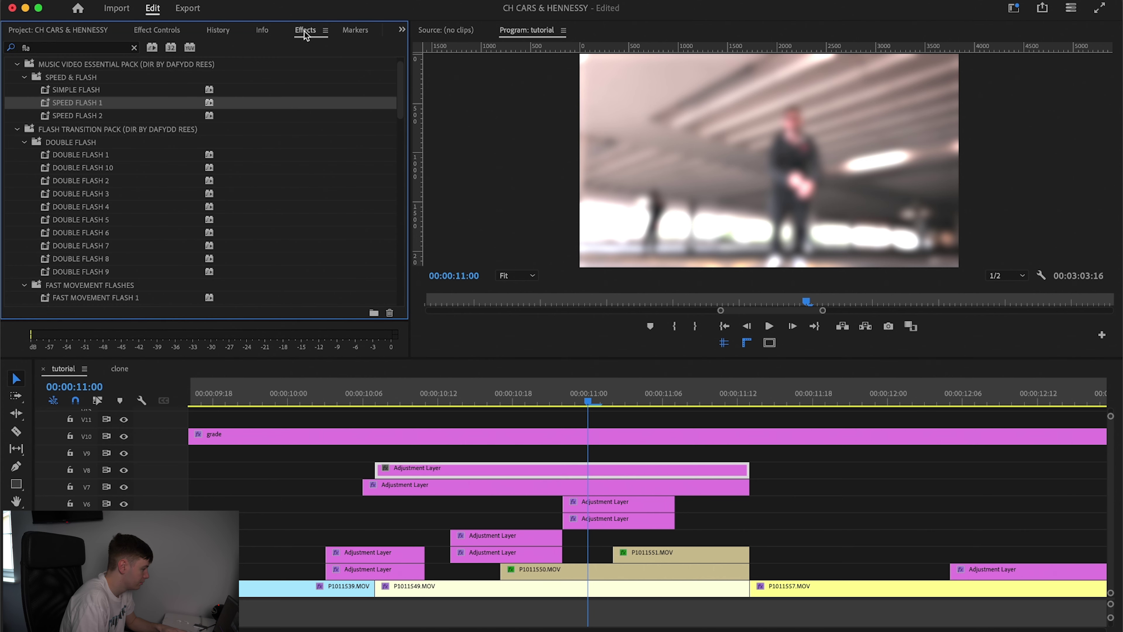
click(262, 80)
text(tr)
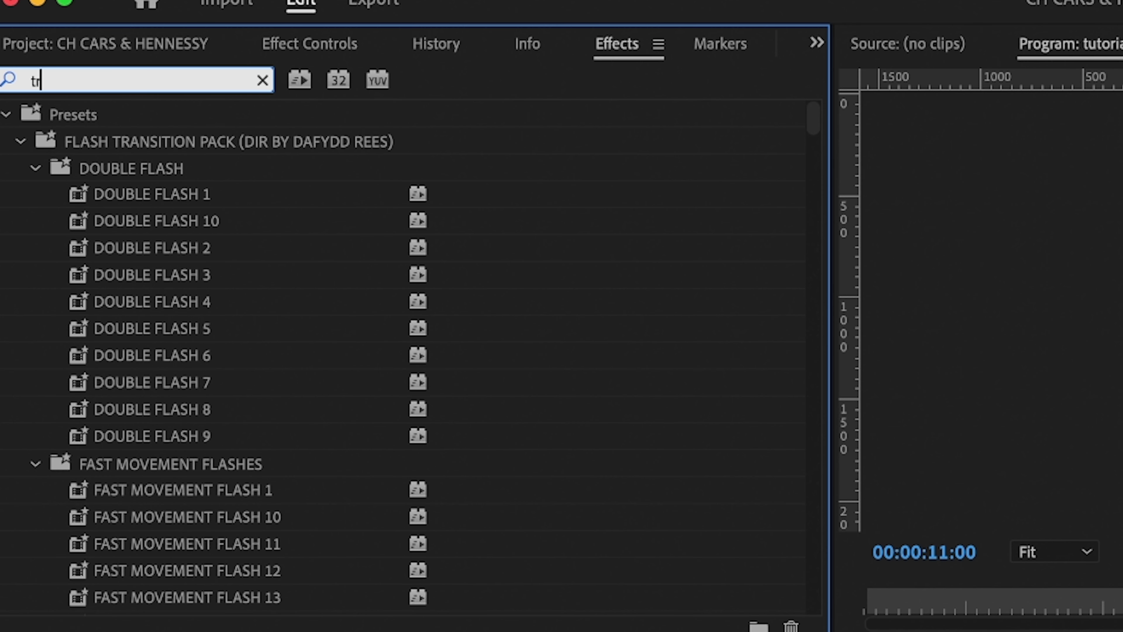
text(ansf)
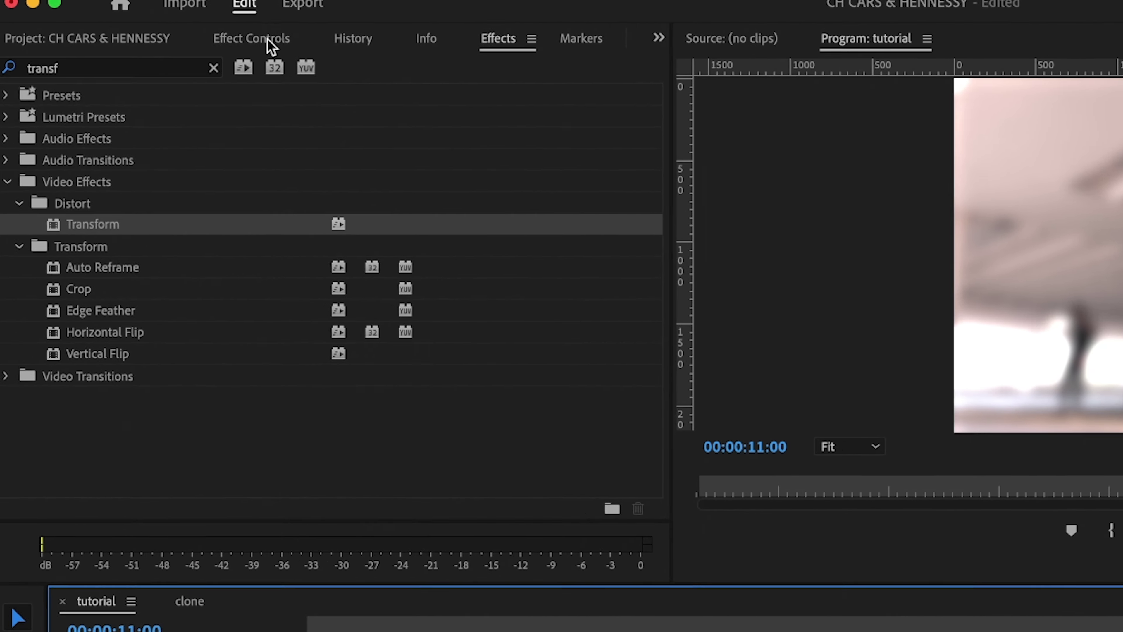
click(173, 30)
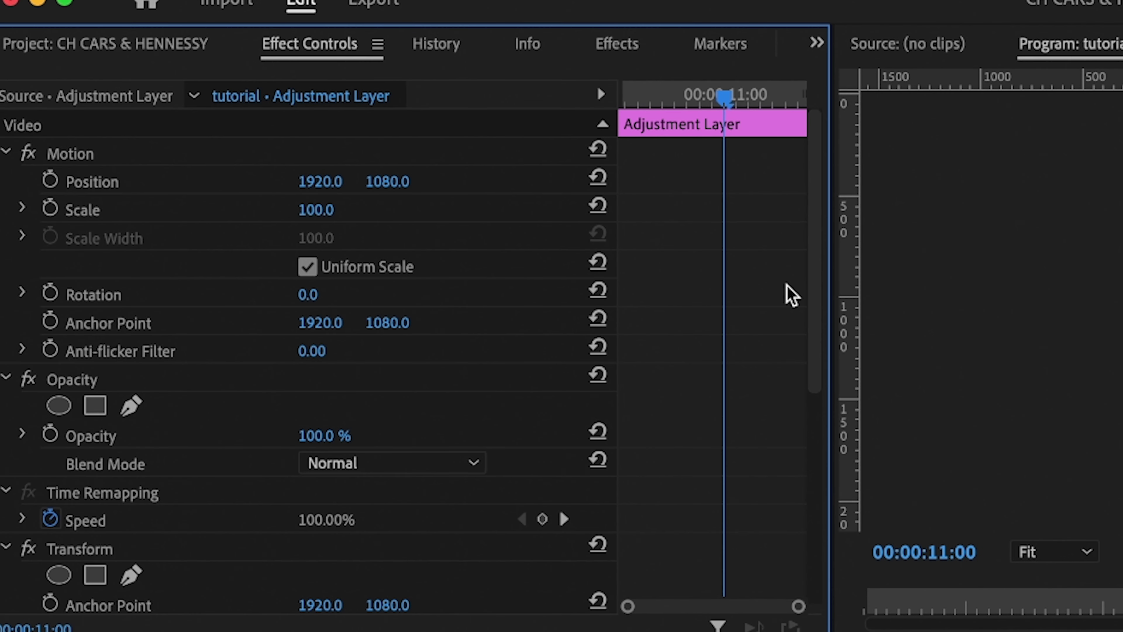
scroll(74, 180, down, 5)
Step: Keyframe Transform Scale at 125 at 11:11 and 100 at 10:07
drag(725, 95, 792, 99)
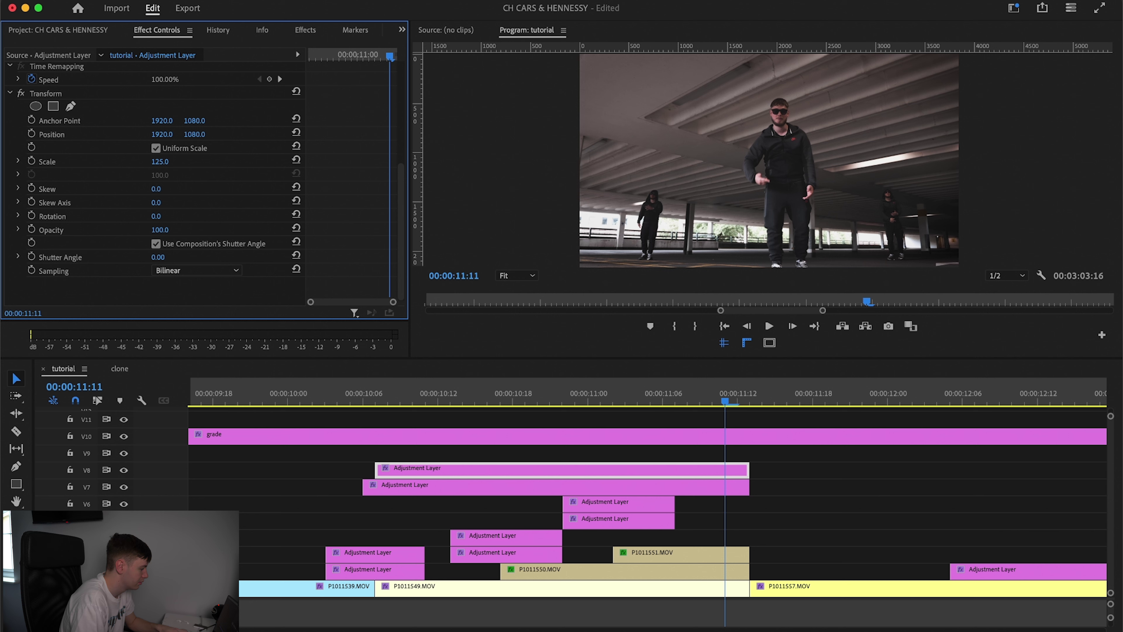
drag(316, 316, 815, 312)
click(31, 161)
click(307, 55)
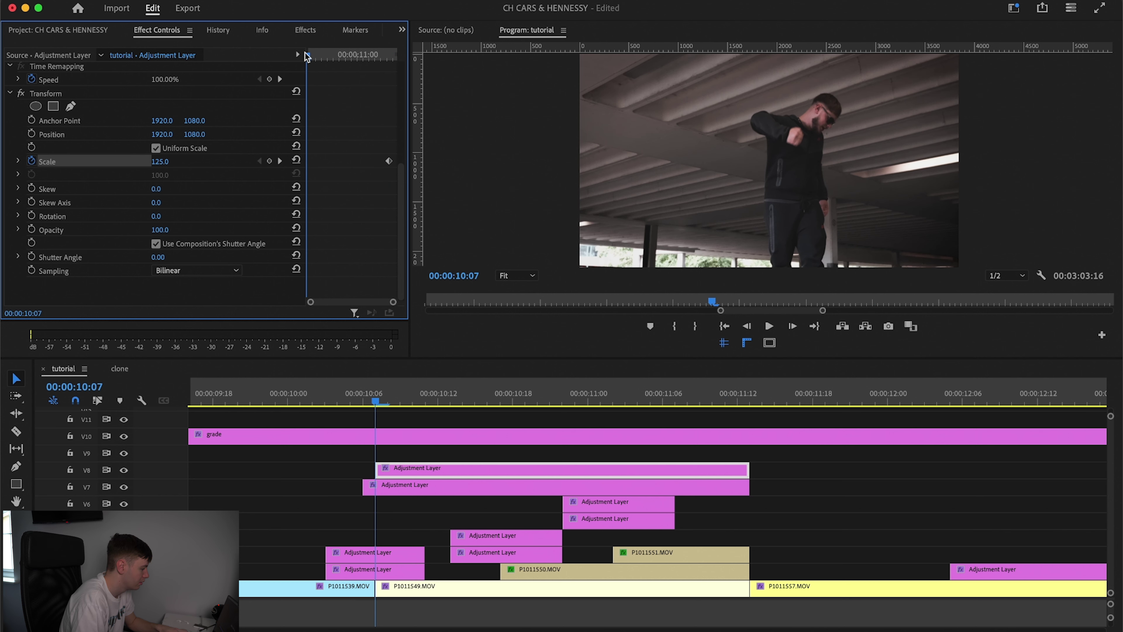
click(296, 160)
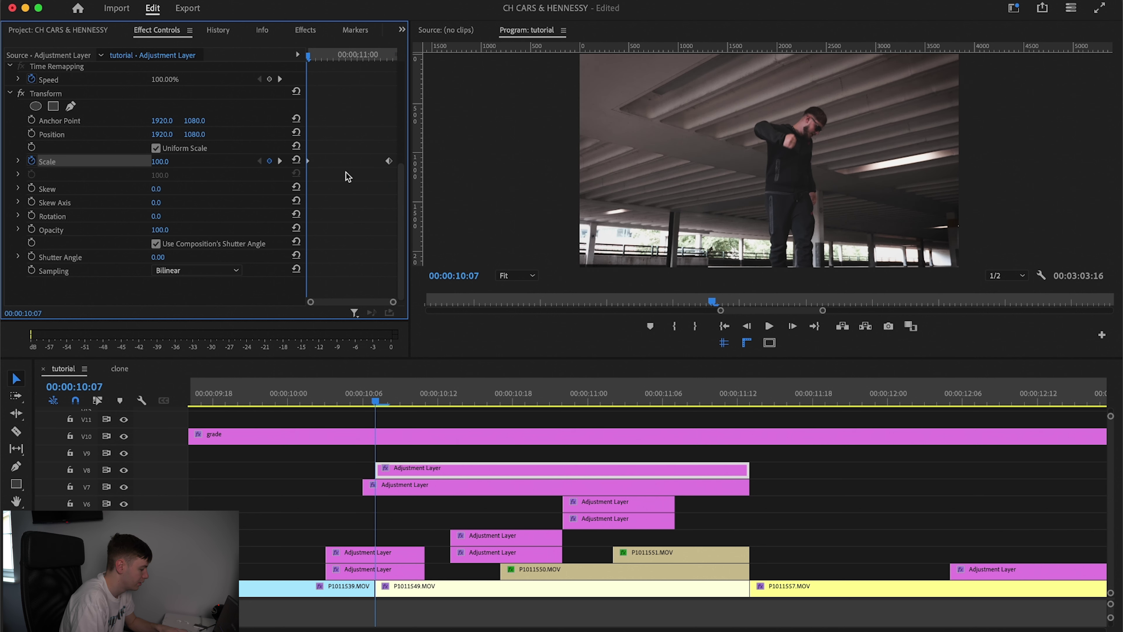
click(375, 396)
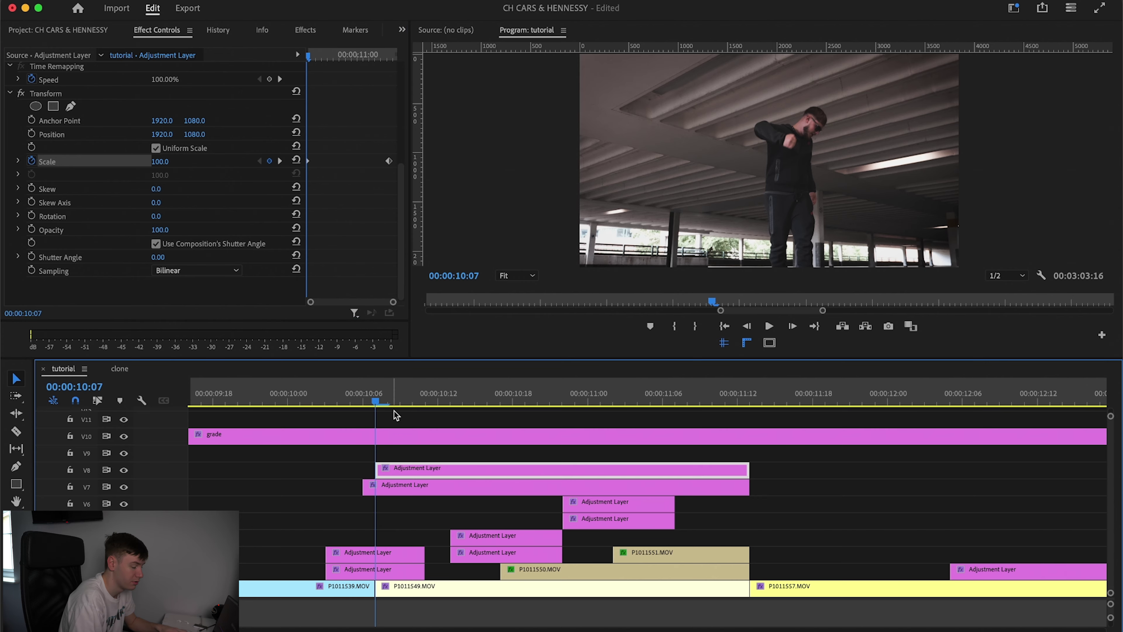